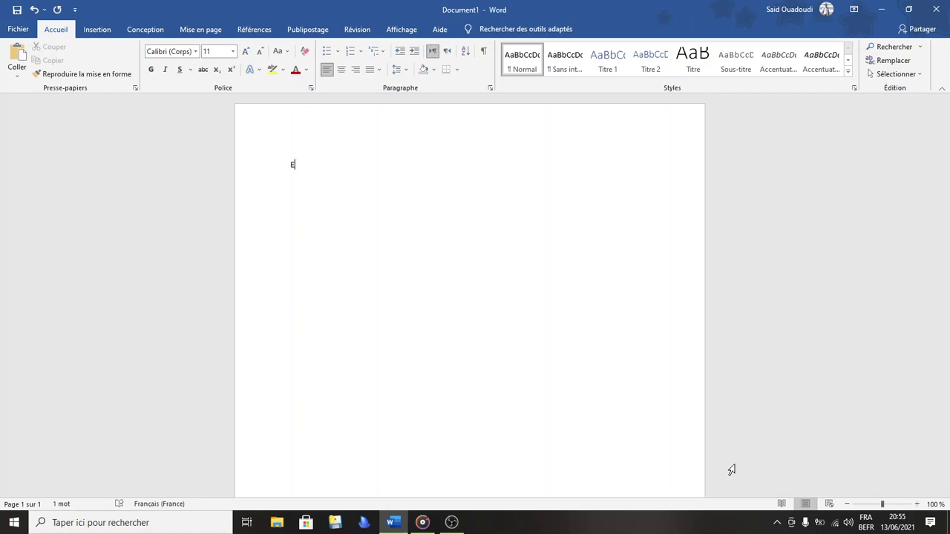
Step: Replace the document's content with five paragraphs of five sentences of sample text using =rand(5,5)
key(ctrl+a)
key(BackSpace)
text(=rand(5,5))
key(Return)
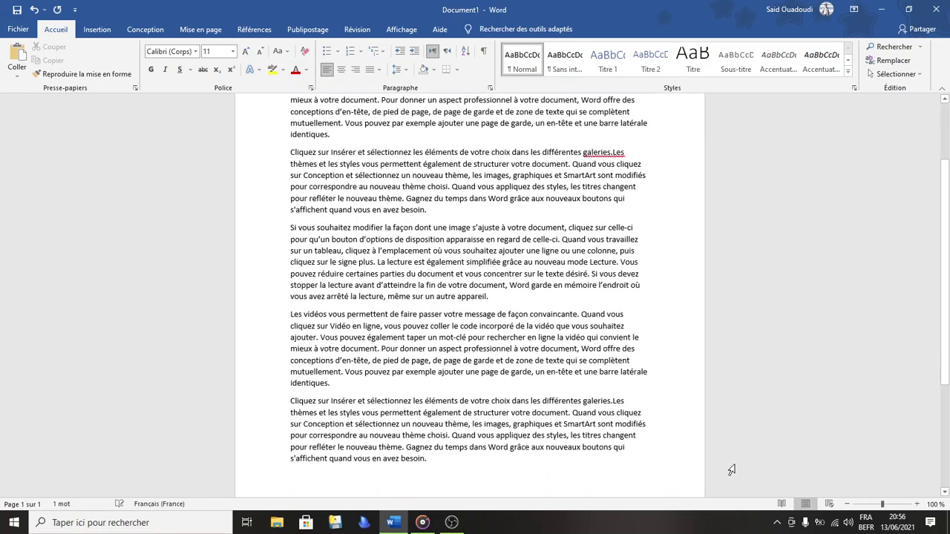
Step: Have the French sample text read aloud from the start of the document, and stop the reading
key(ctrl+Home)
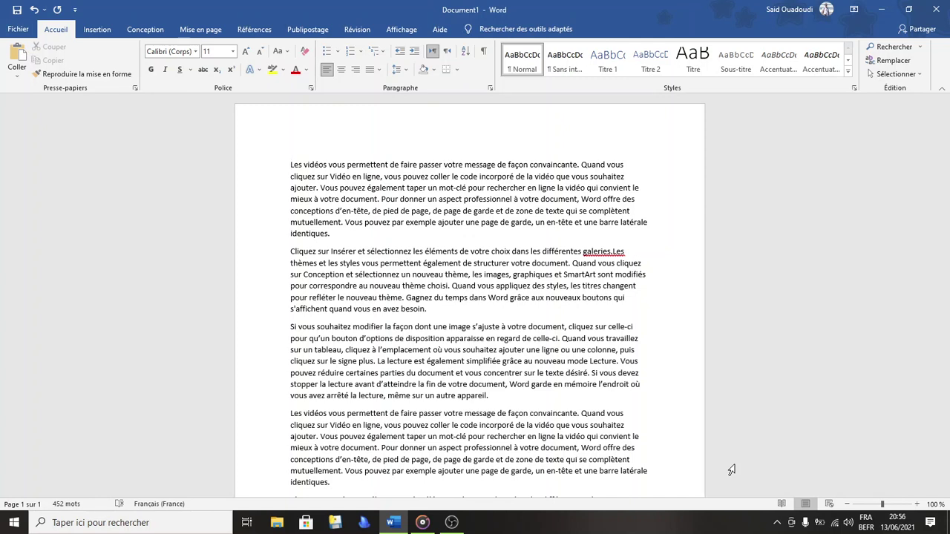
key(ctrl+alt+space)
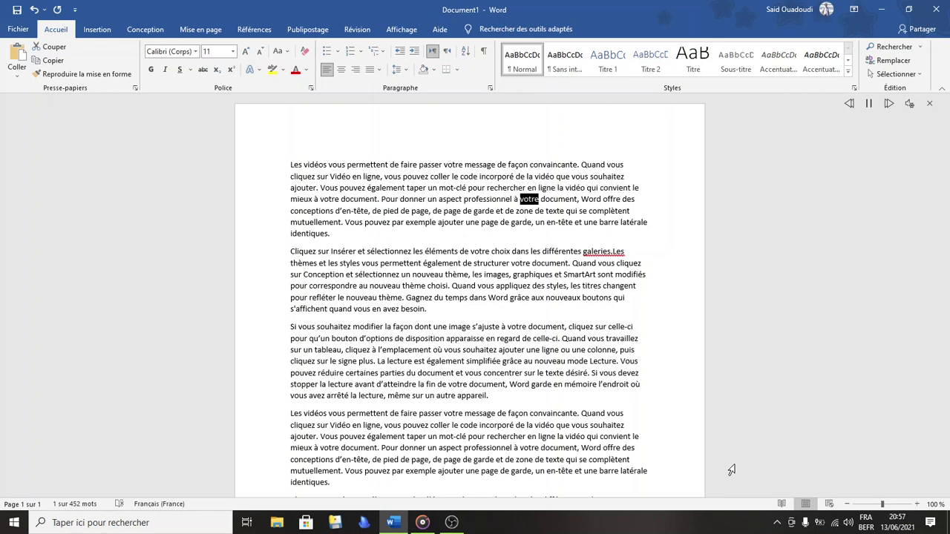
key(ctrl+alt+space)
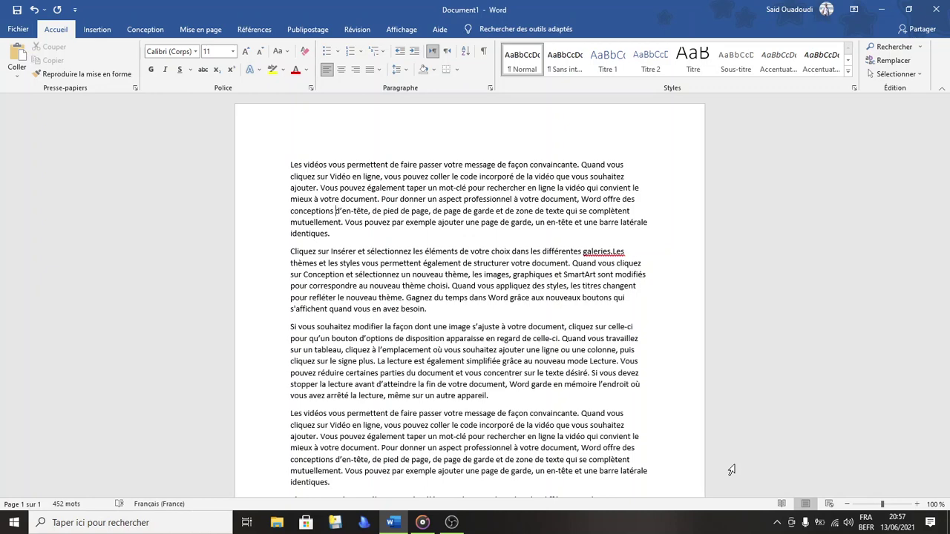
Step: Replace all the sample text with the most recent Arabic article stored in the clipboard history
key(ctrl+a)
key(Delete)
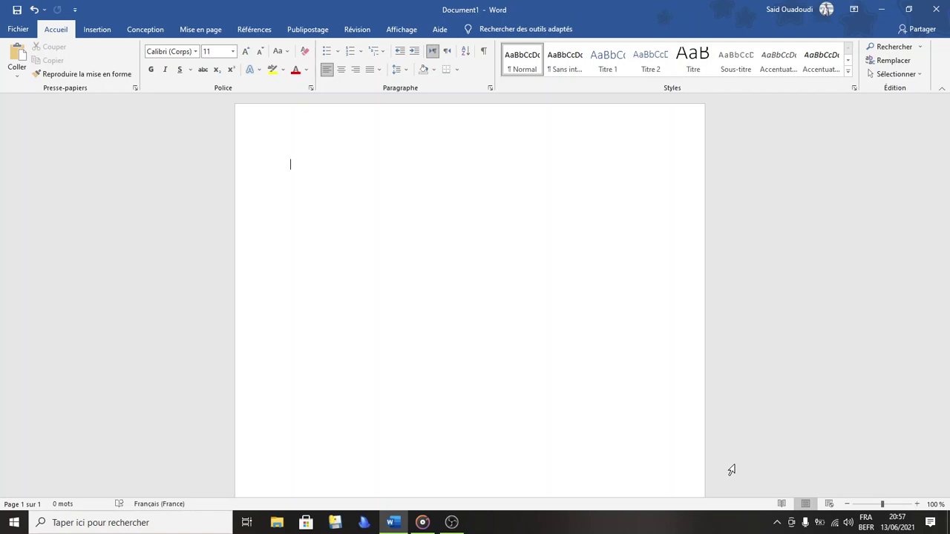
key(super+v)
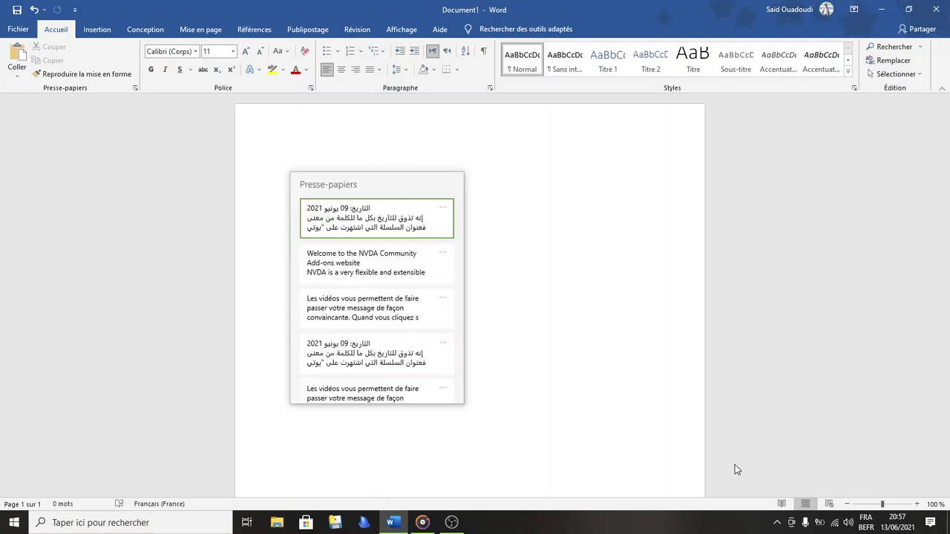
key(Down)
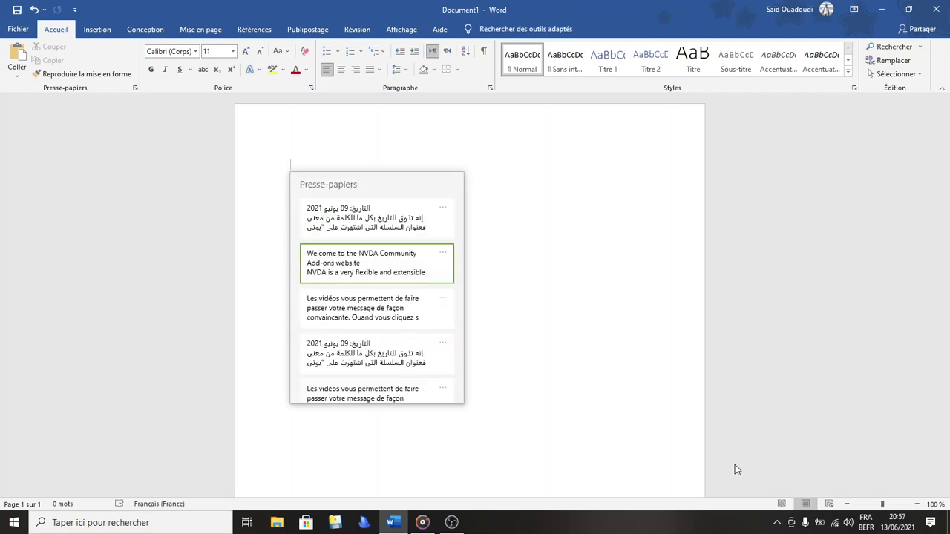
key(Up)
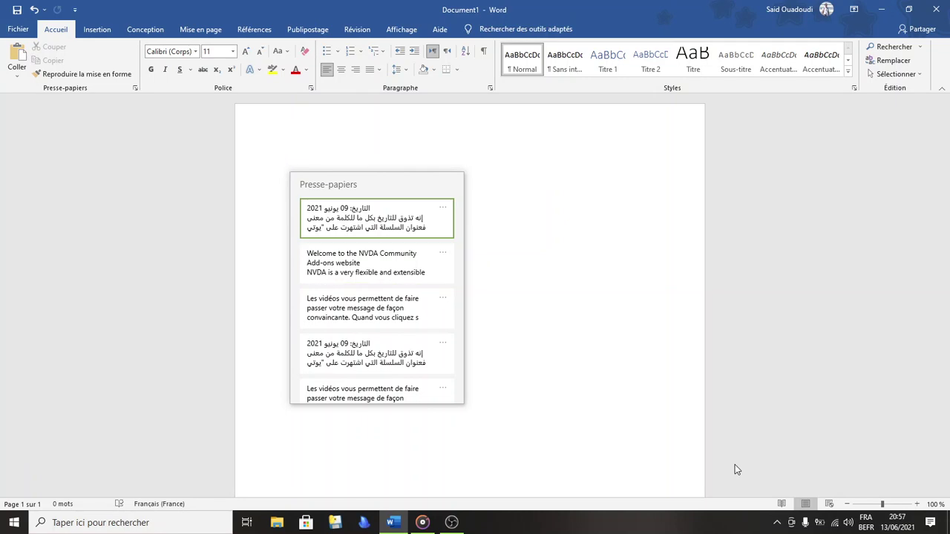
key(Return)
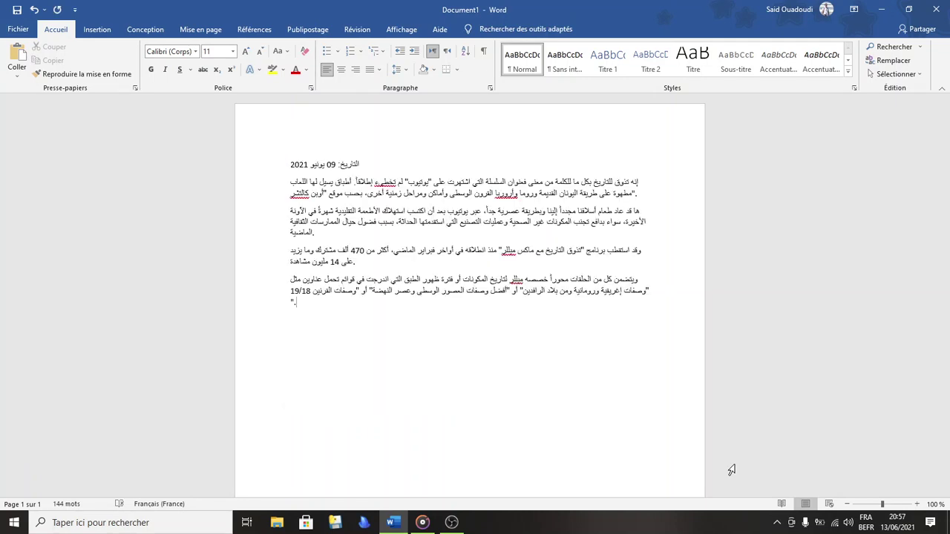
Step: Have the Arabic article read aloud from the beginning of the document
key(Up)
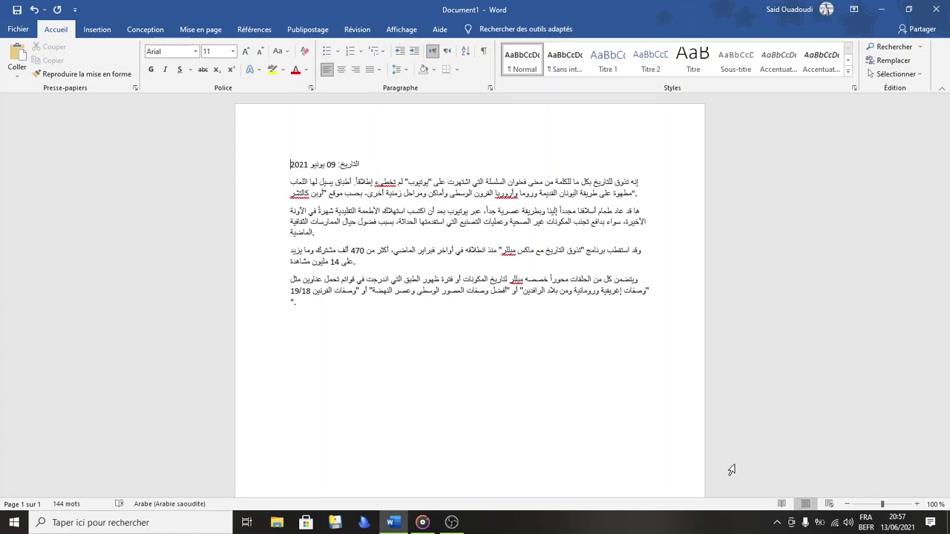
key(Up)
key(ctrl+alt+space)
Step: Launch Balabolka and bring its window to the front
key(super)
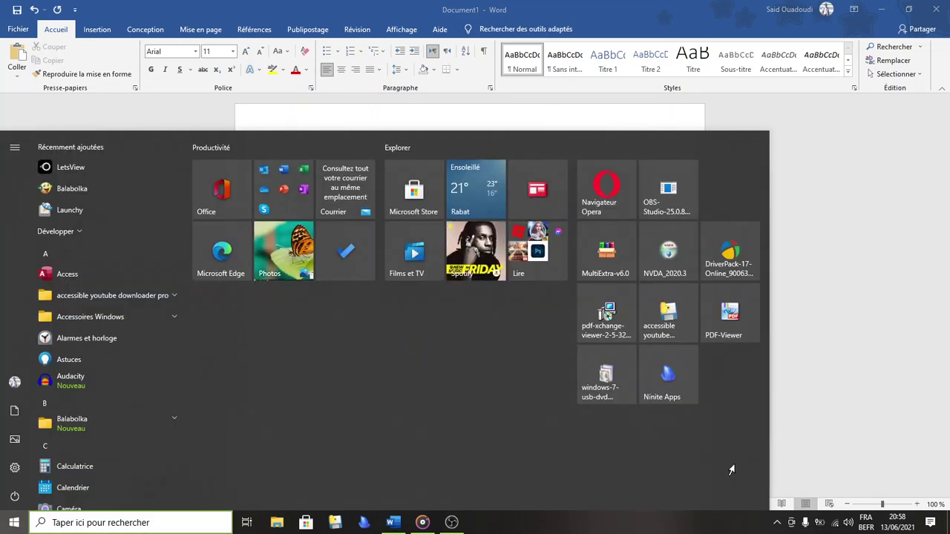
text(ba)
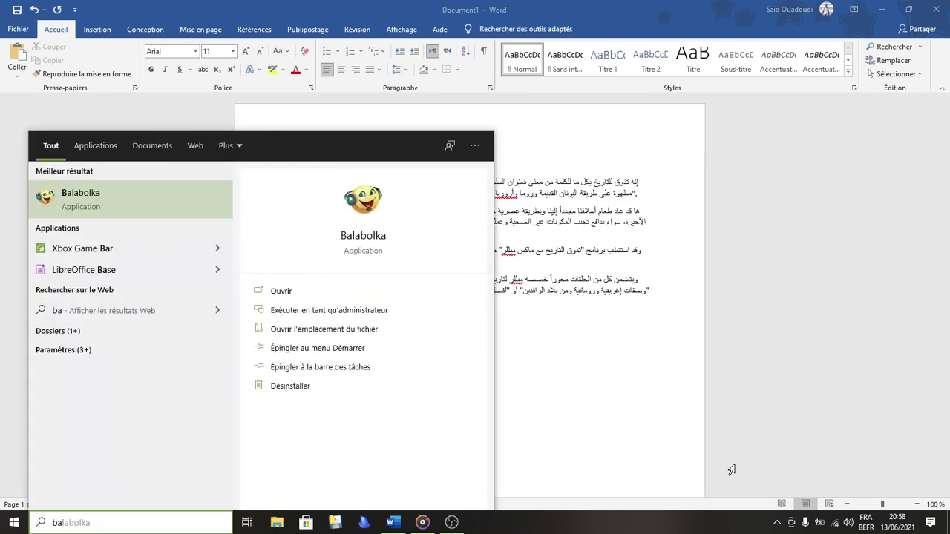
key(Return)
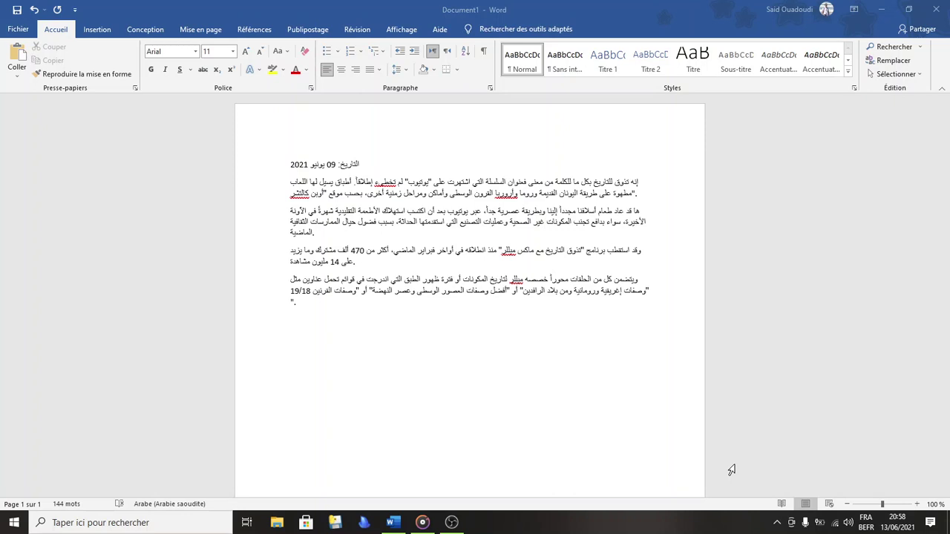
key(alt+Tab)
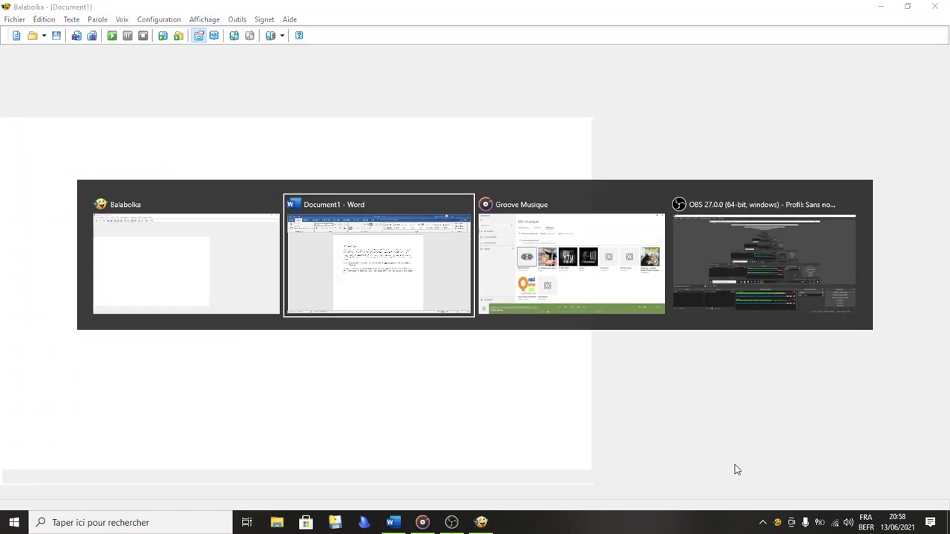
key(alt+Tab)
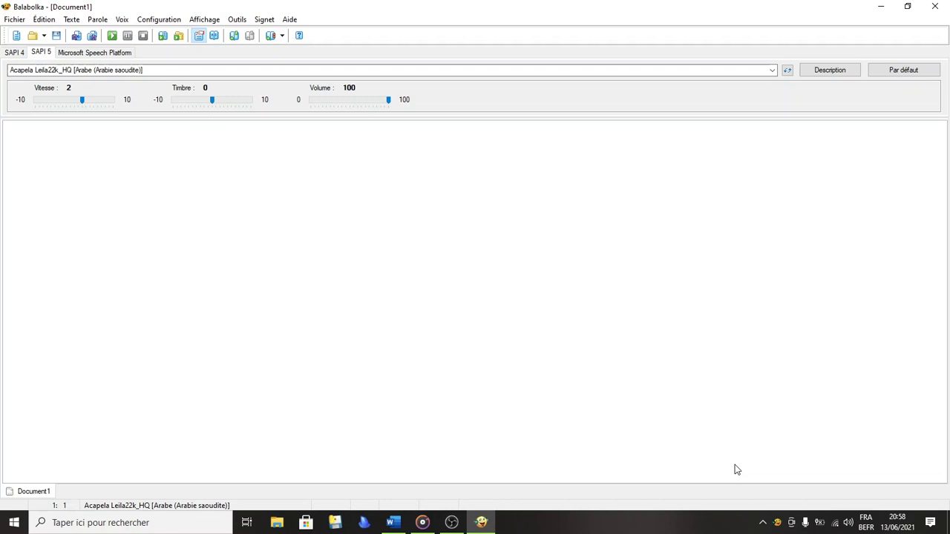
Step: Browse the SAPI 5 voices from Acapela Leila22k_HQ through Margaux22k_HQ to Mehdi22k_HQ, and return to Leila22k_HQ
key(shift+Tab)
key(Tab)
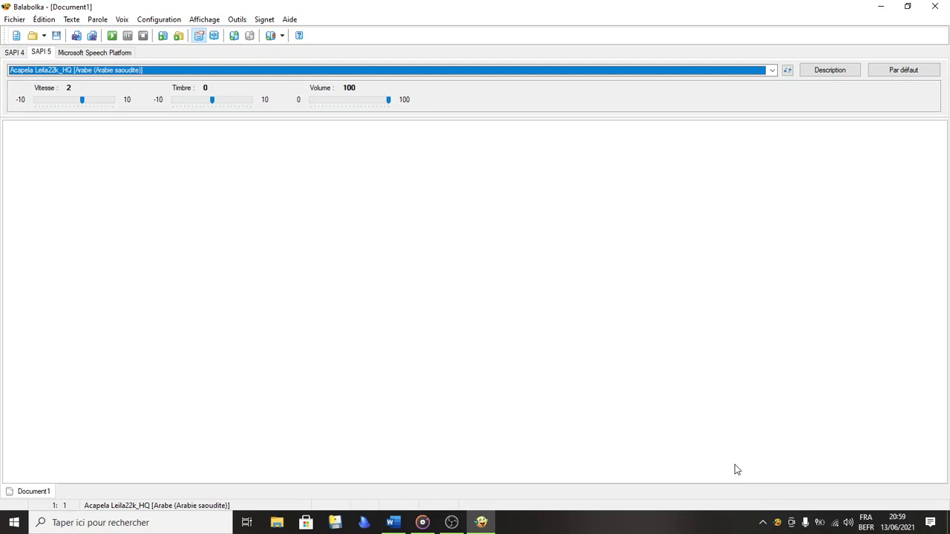
key(Tab)
key(Tab)
key(shift+Tab)
key(shift+Tab)
key(shift+Tab)
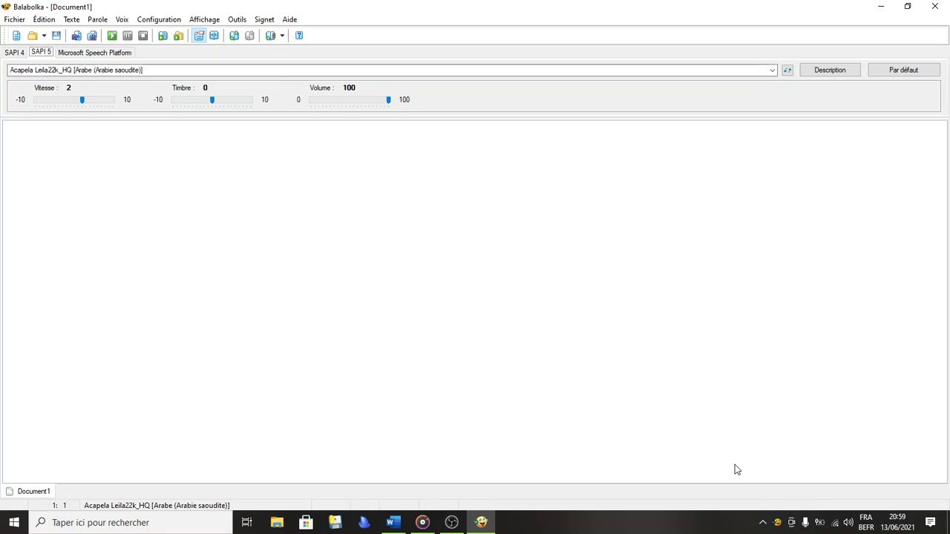
key(Tab)
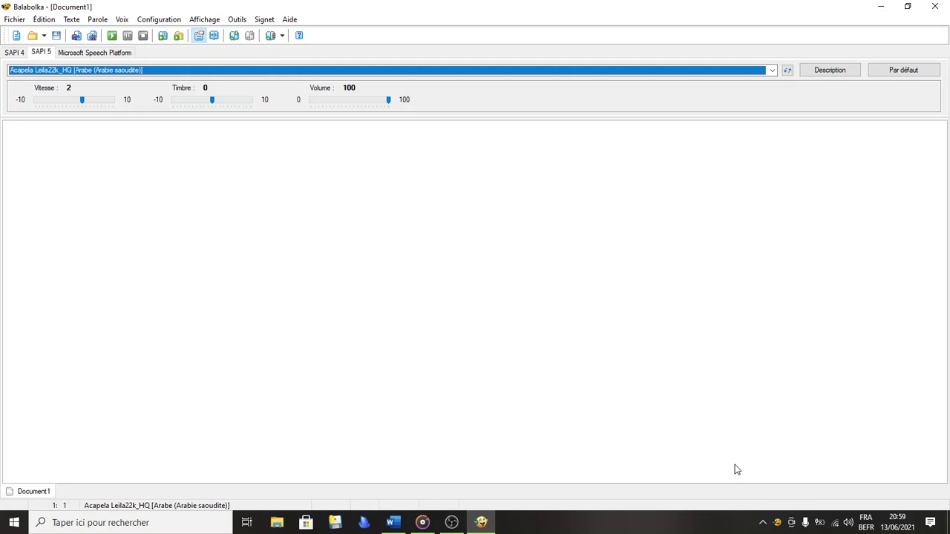
key(Down)
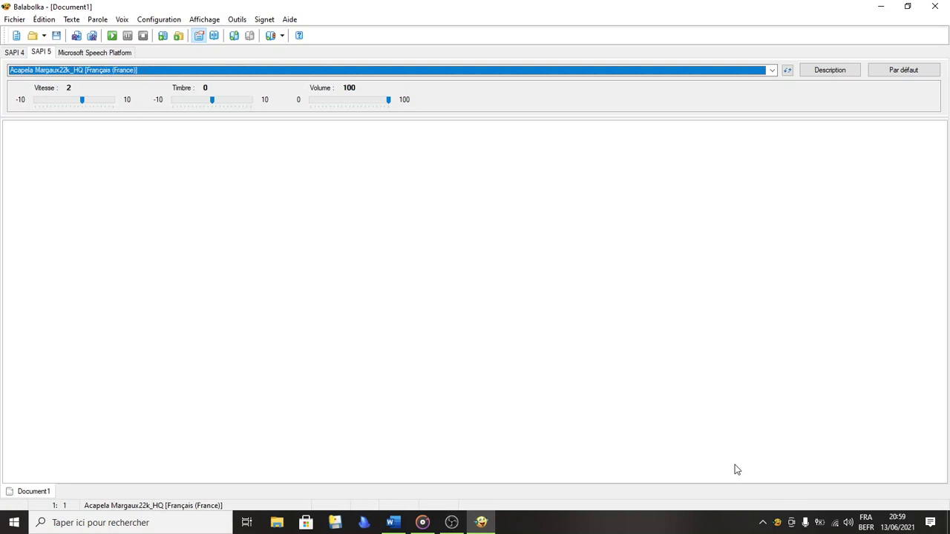
key(Down)
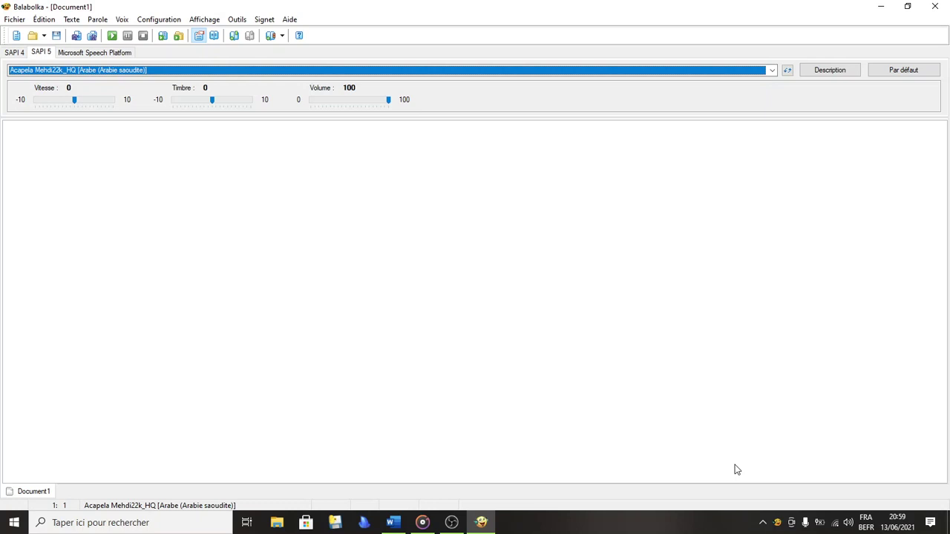
key(Up)
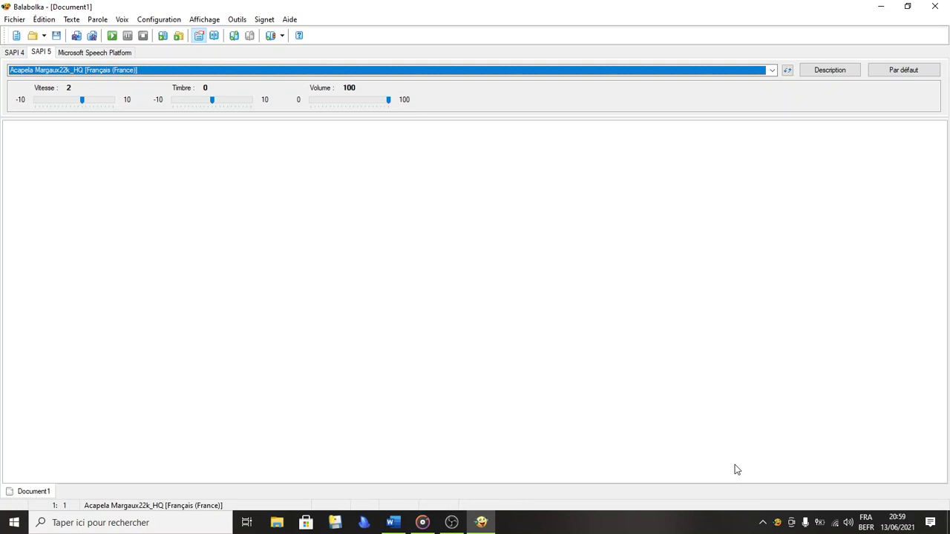
key(Up)
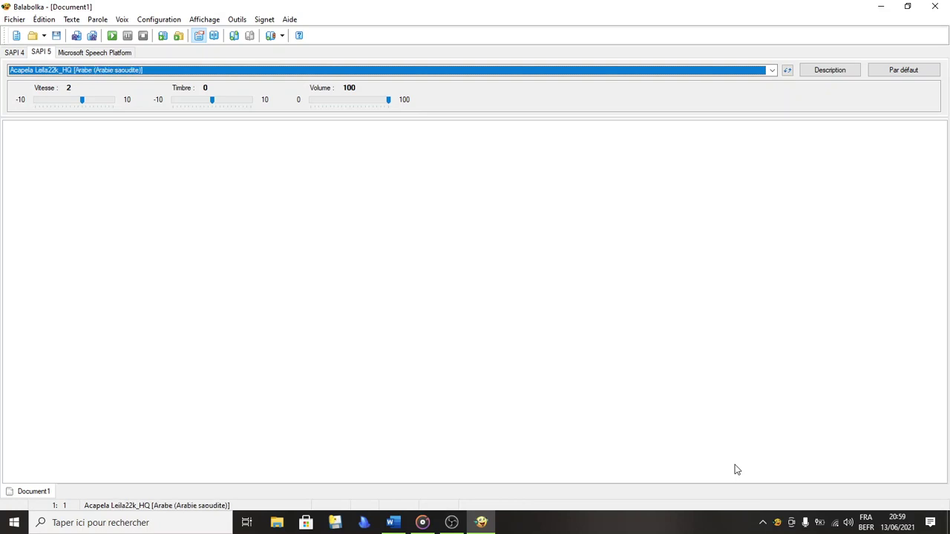
Step: Review the speed, pitch and volume settings of the Acapela Leila22k_HQ voice
key(Tab)
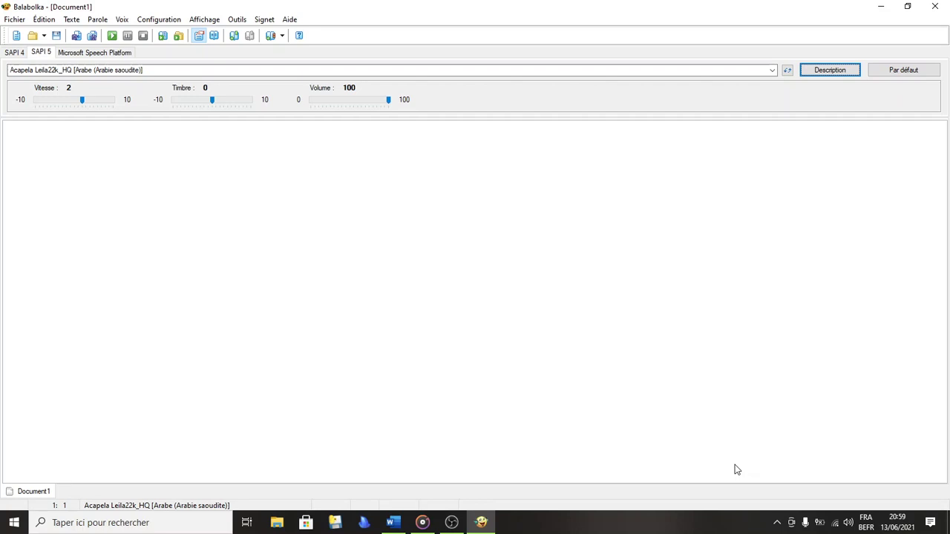
key(Tab)
key(Tab)
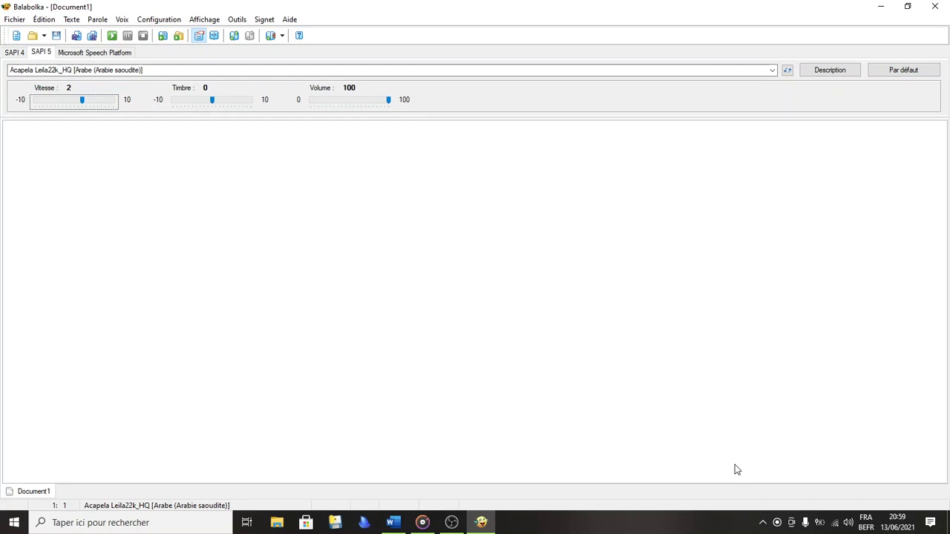
key(Tab)
key(Tab)
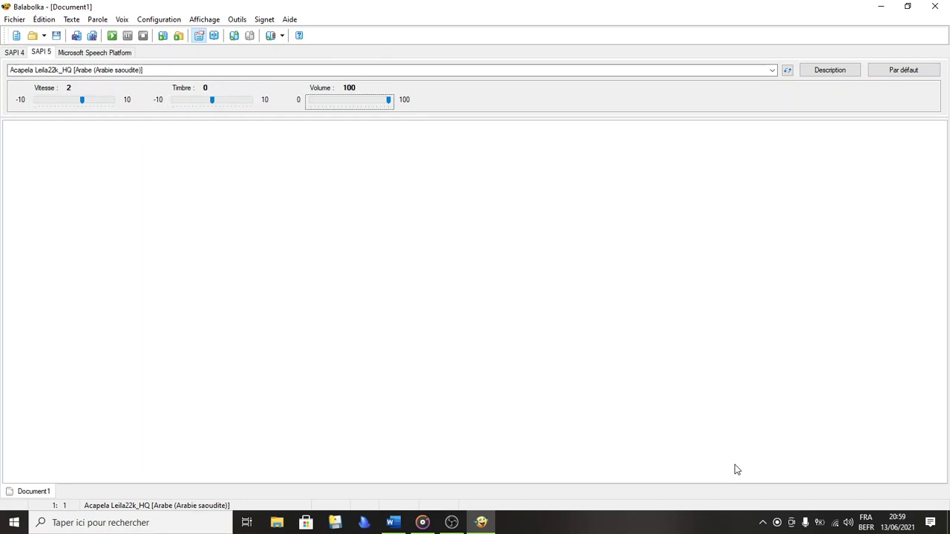
key(Tab)
key(Tab)
key(Tab)
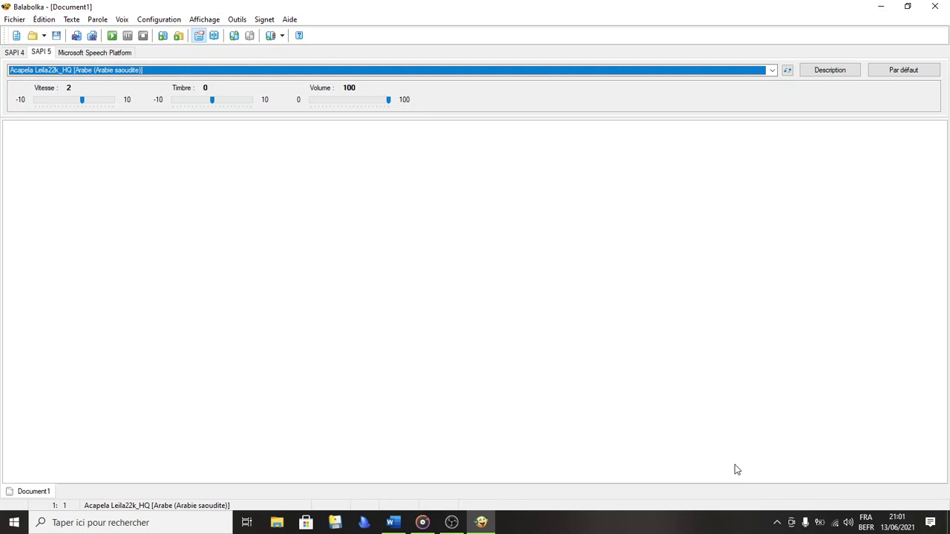
Step: Have the clipboard text read aloud with the Acapela Leila22k_HQ voice, and stop the playback
click(179, 37)
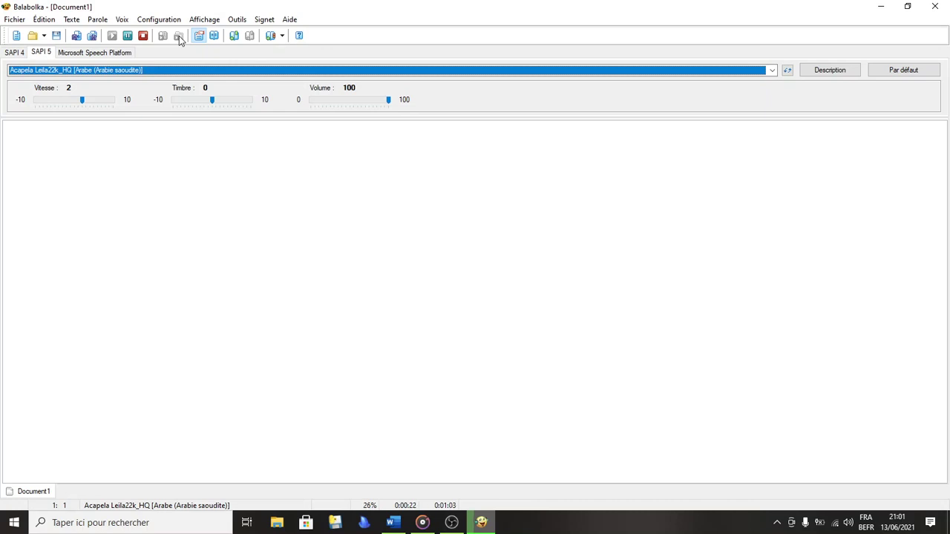
click(143, 37)
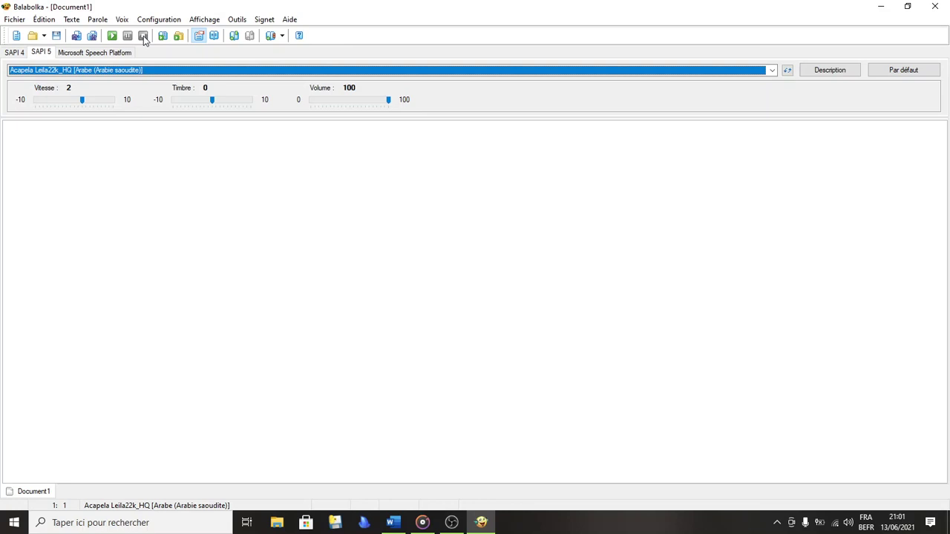
Step: Open the online TTS service window for converting text to audio files
key(alt)
key(Right)
key(Right)
key(Right)
key(Right)
key(Right)
key(Right)
key(Right)
key(Down)
key(Down)
key(Down)
key(Down)
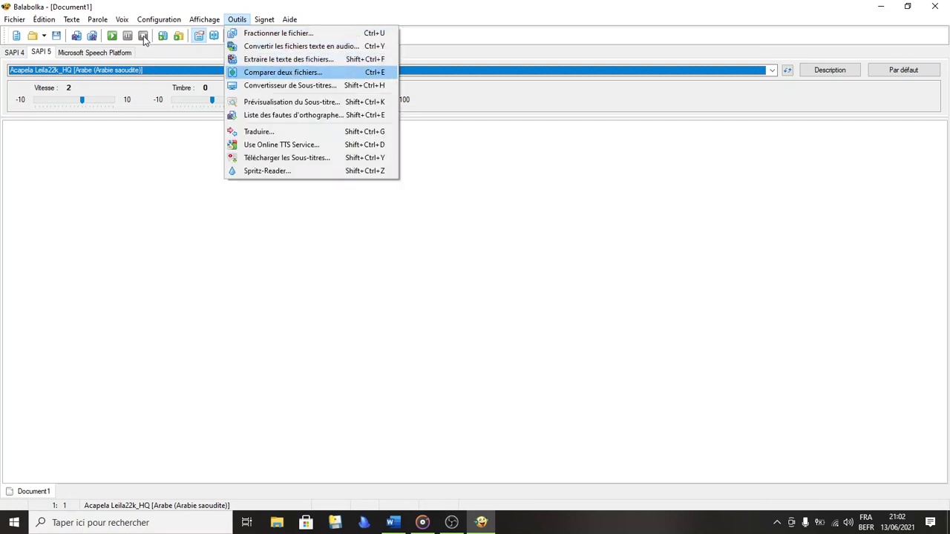
key(Down)
key(Down)
key(Down)
key(Down)
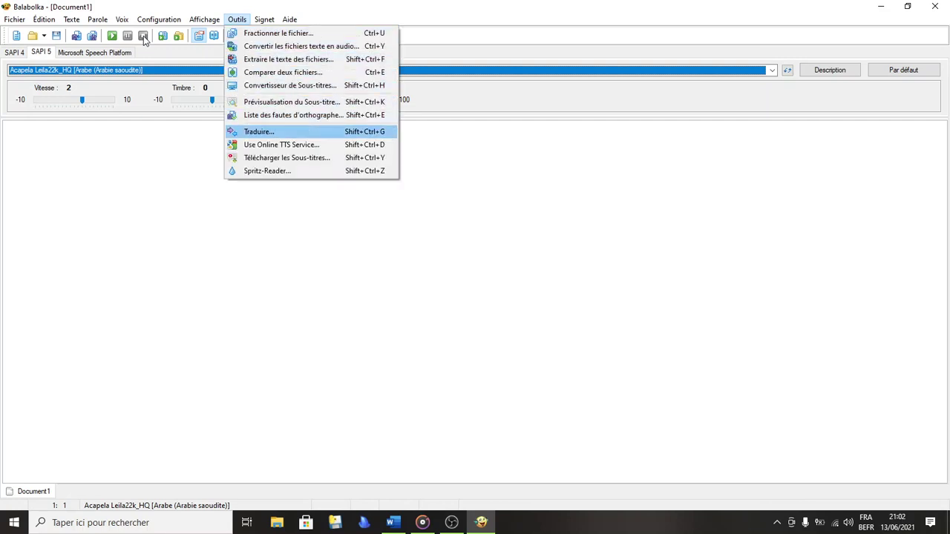
key(Down)
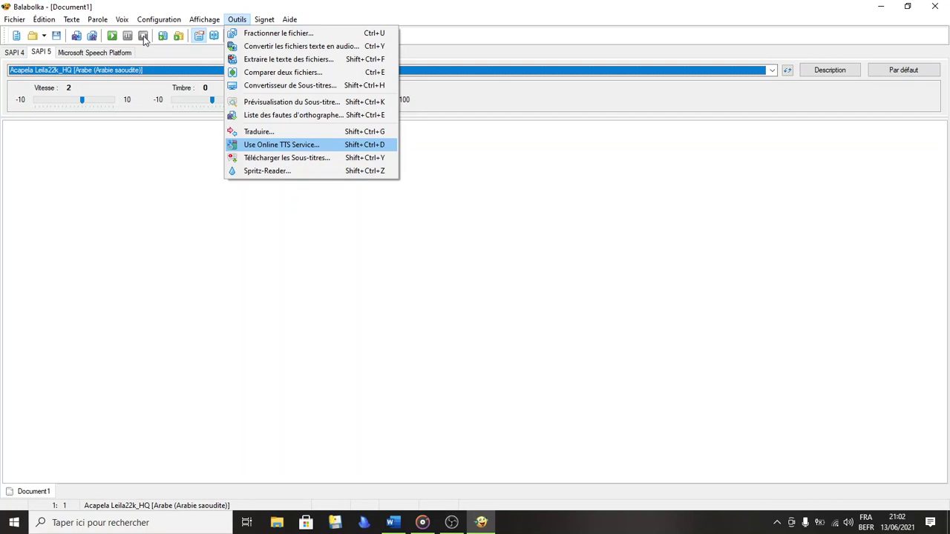
key(Return)
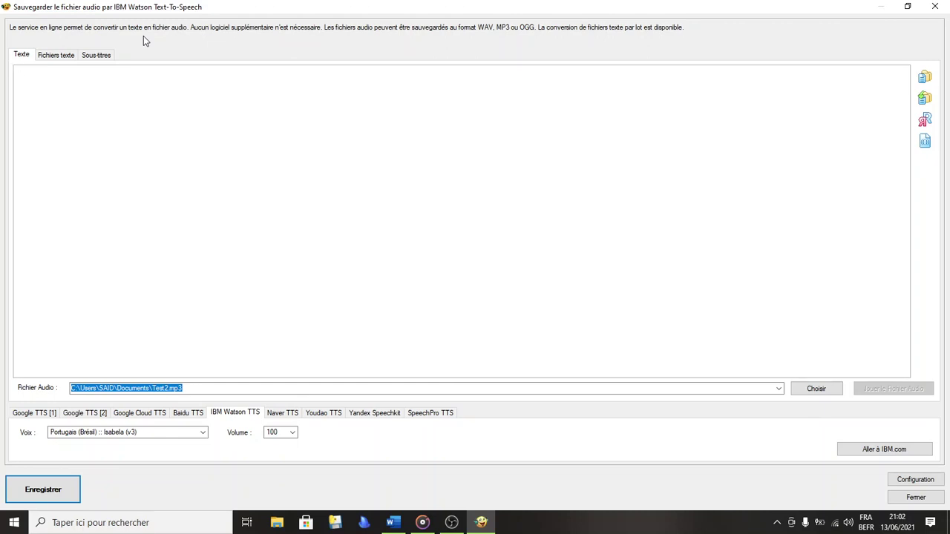
Step: Paste the "Welcome to the NVDA Community Add-ons website" text from the clipboard history as the text to convert
key(super+v)
key(Down)
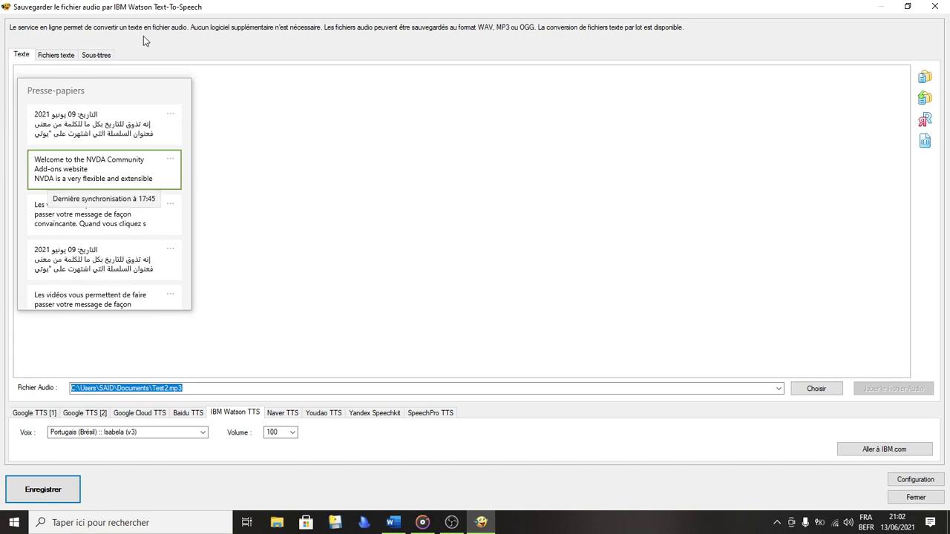
key(Return)
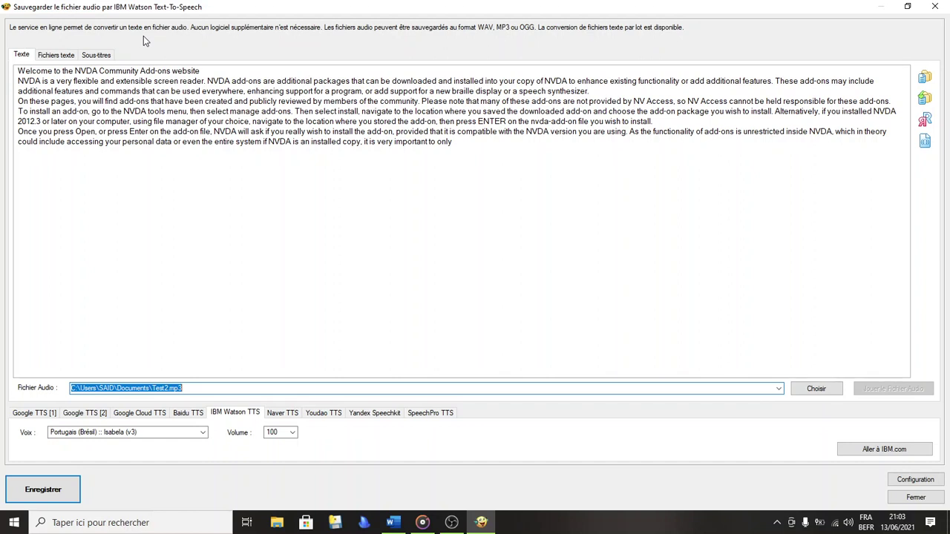
key(Tab)
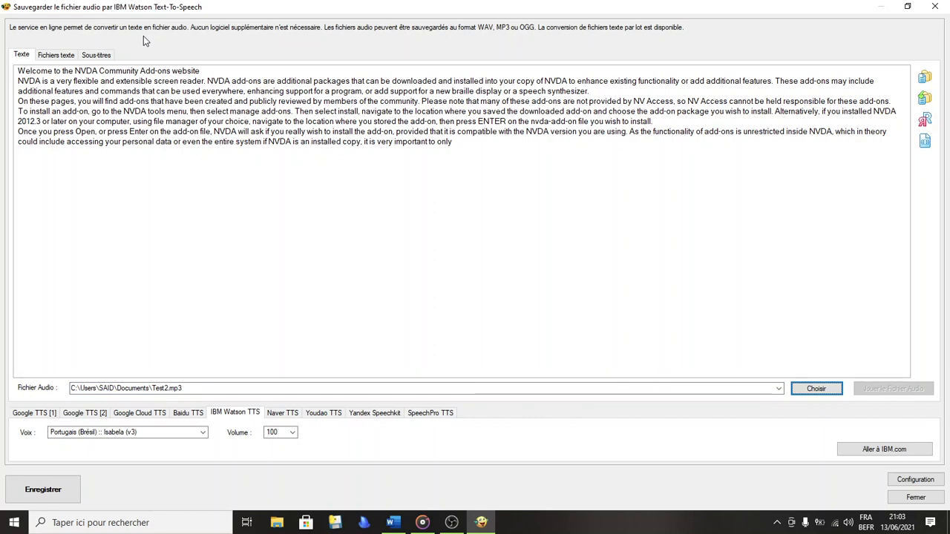
Step: Open the save dialog for the output audio file, stay in the Documents folder and enter test1 as the file name
key(space)
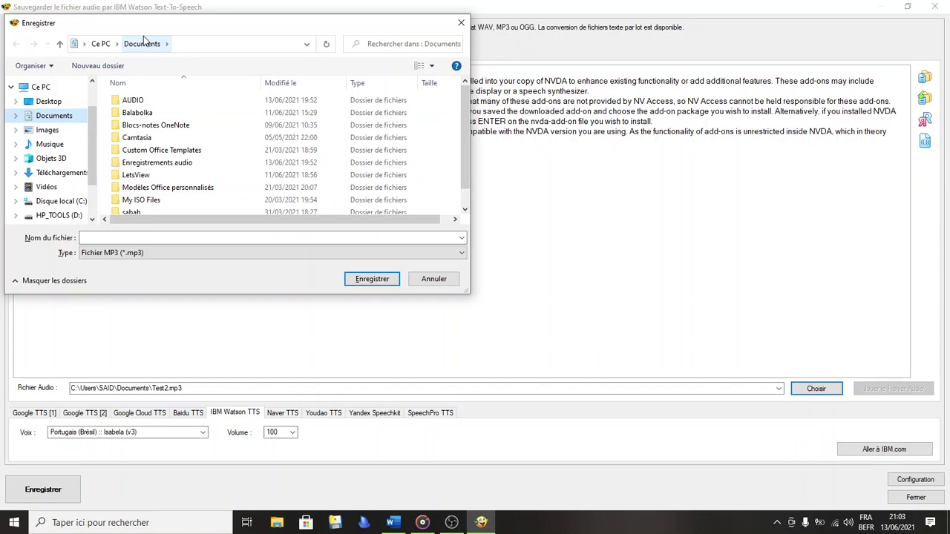
key(Down)
key(Up)
key(Up)
key(Tab)
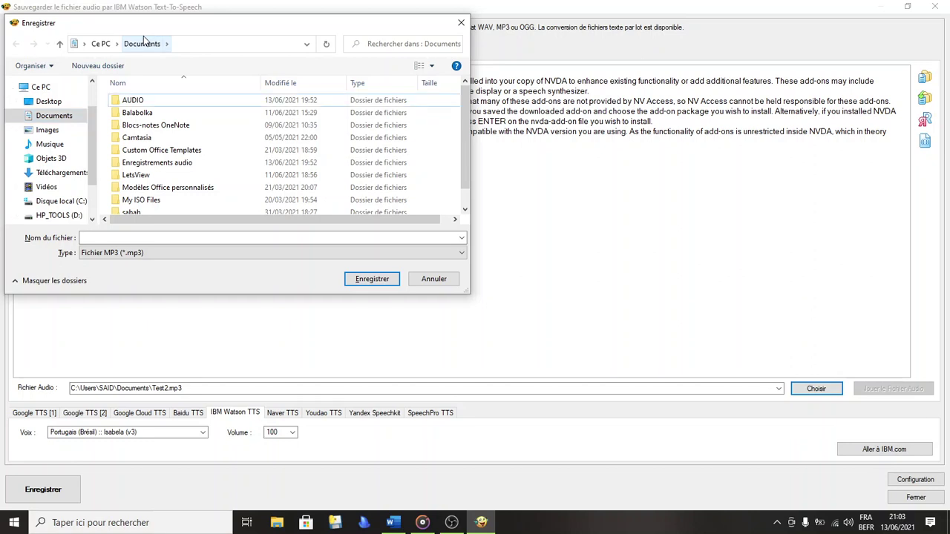
key(Down)
key(Up)
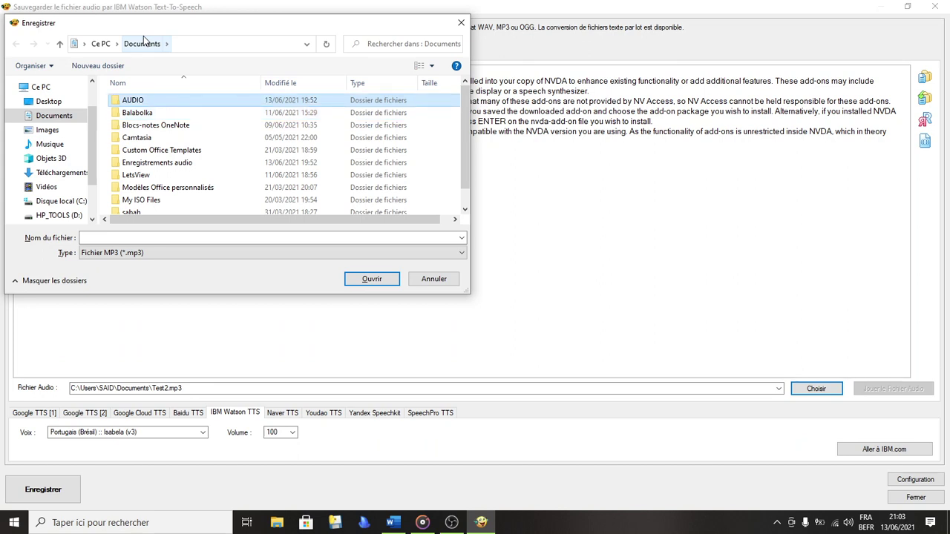
key(Tab)
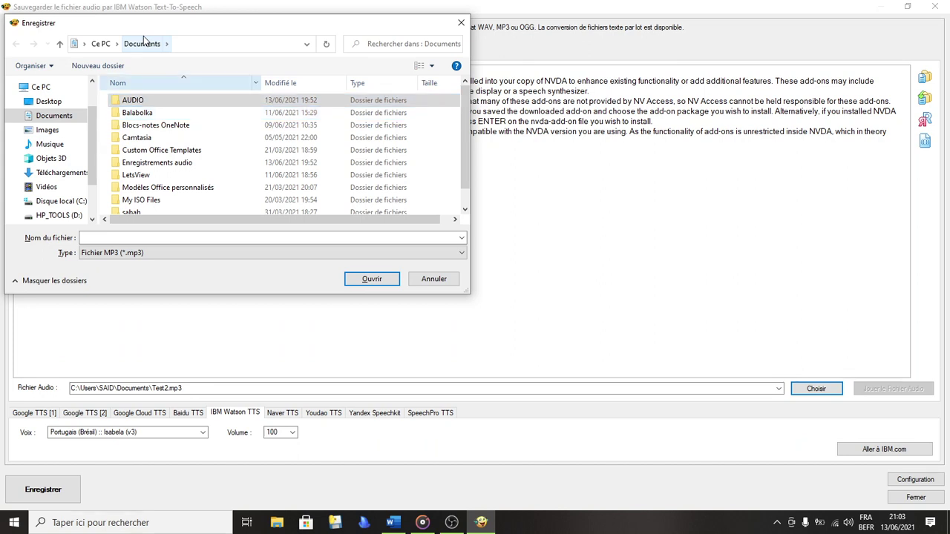
key(Tab)
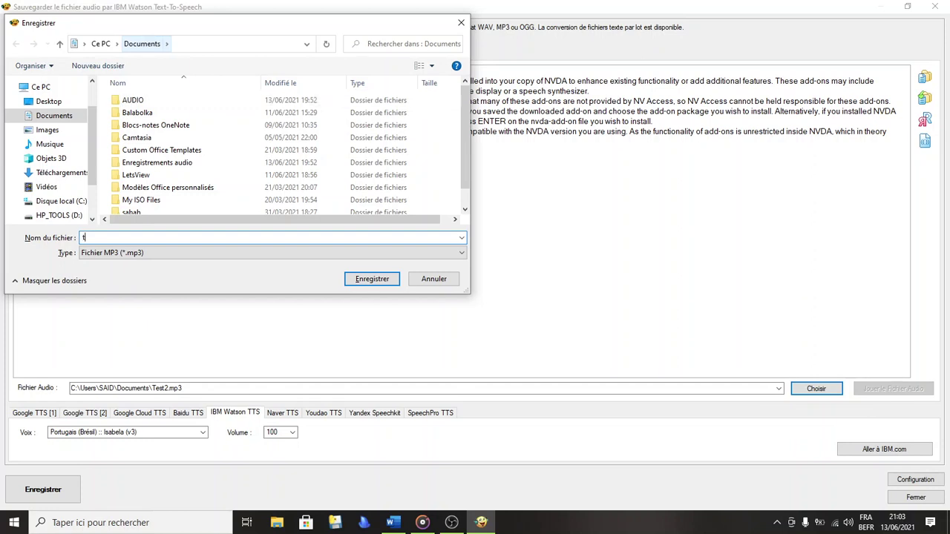
text(test1)
key(Tab)
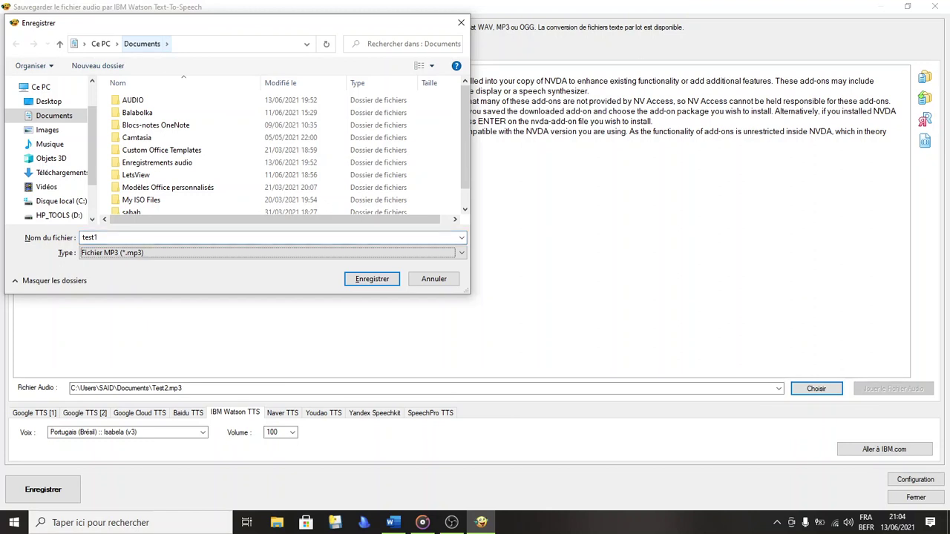
Step: Look through the available audio formats, choose MPEG-4 (*.mp4) for test1, and cancel the file selection
key(alt+Down)
key(Down)
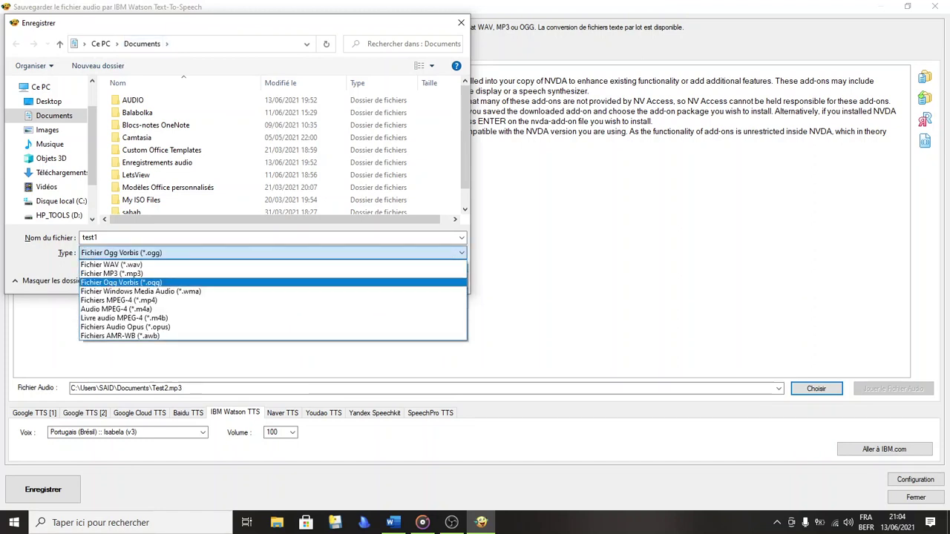
key(Down)
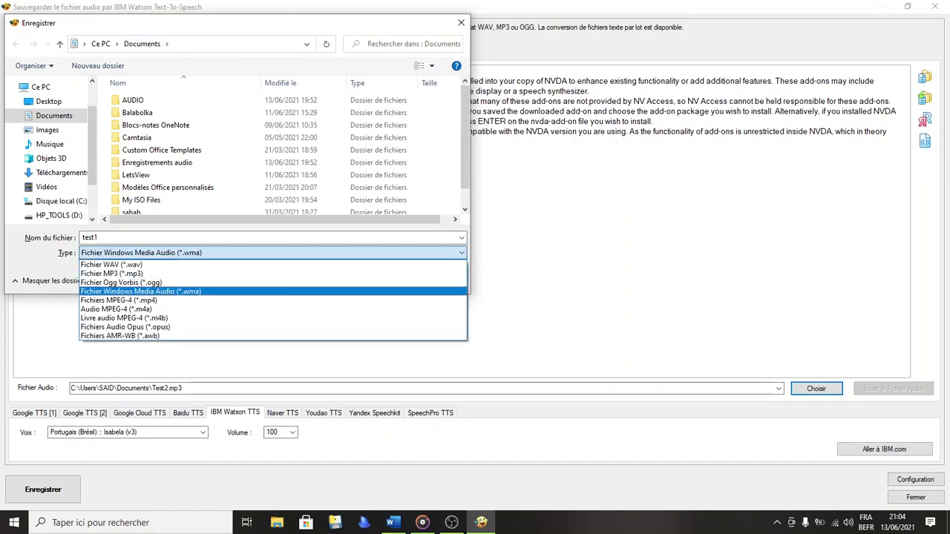
key(Down)
key(Down)
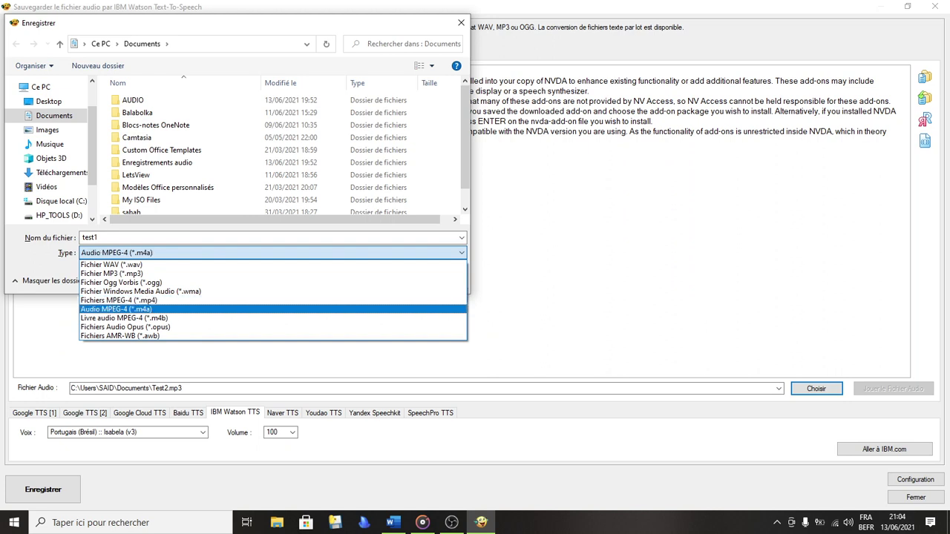
key(Up)
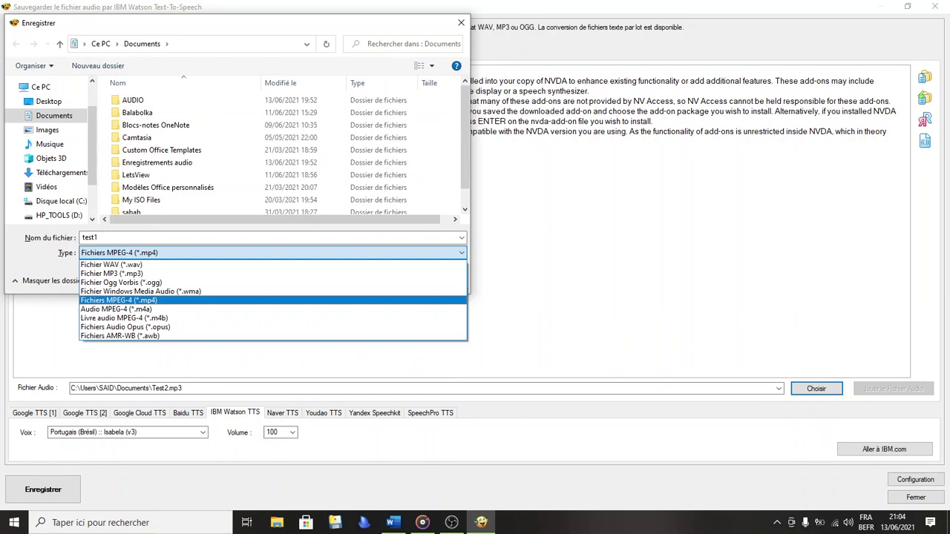
key(Return)
key(Tab)
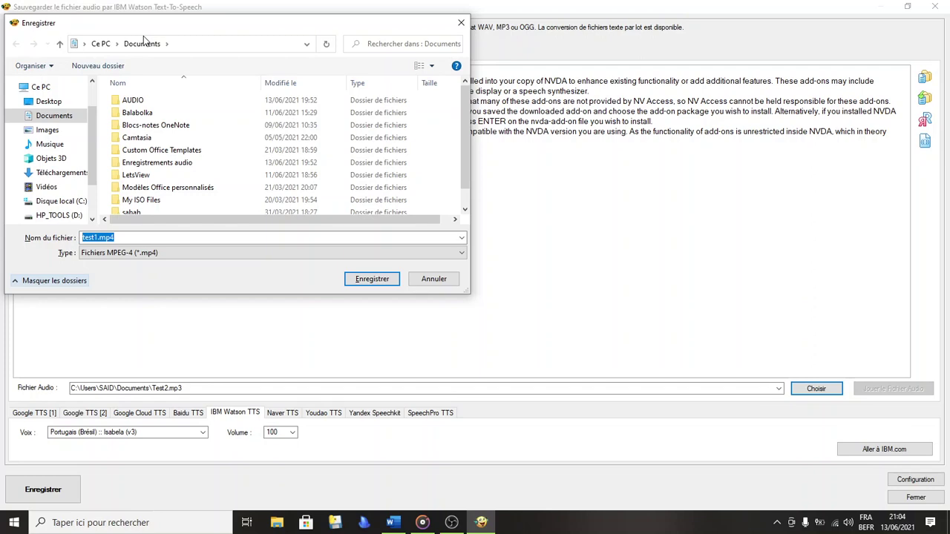
key(Escape)
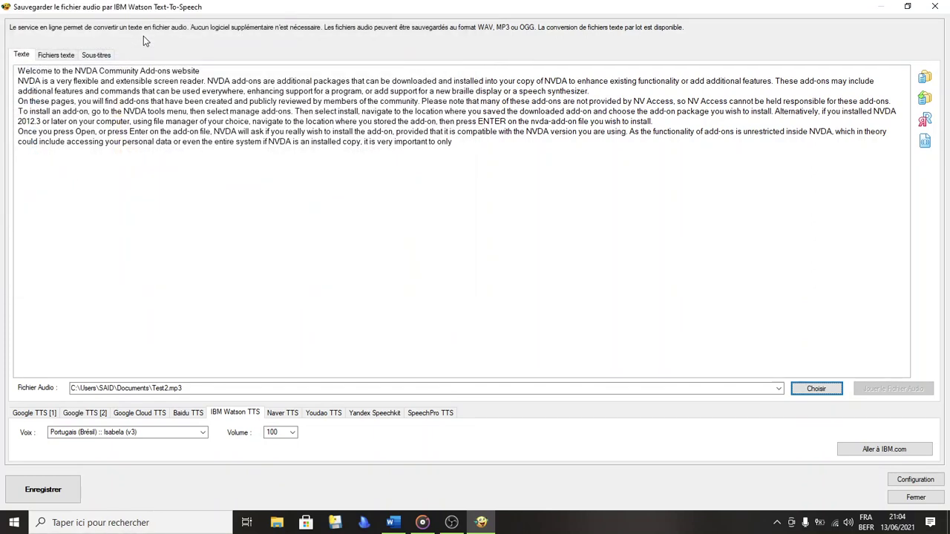
Step: Review the settings of the online services Google TTS [1], Google TTS [2], Google Cloud, Baidu and IBM Watson
key(Tab)
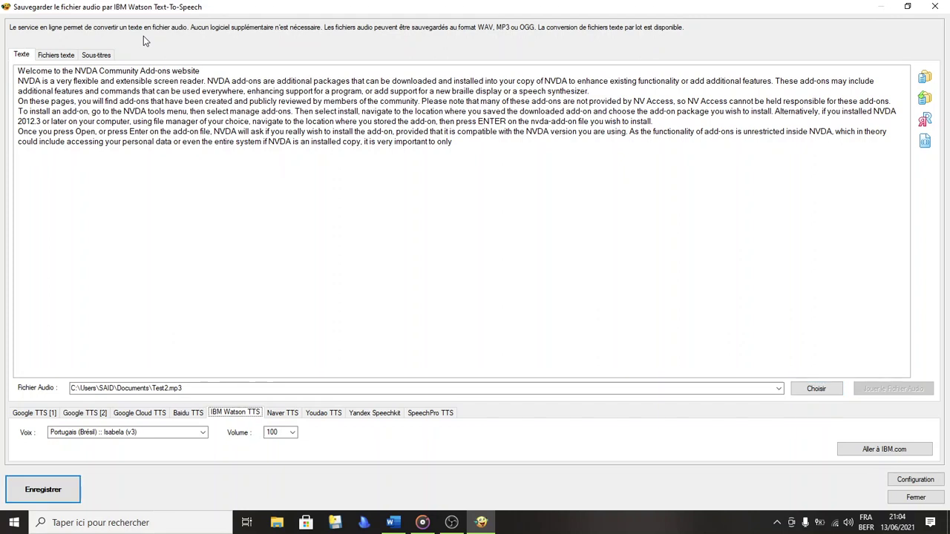
key(Left)
key(Left)
key(Left)
key(Left)
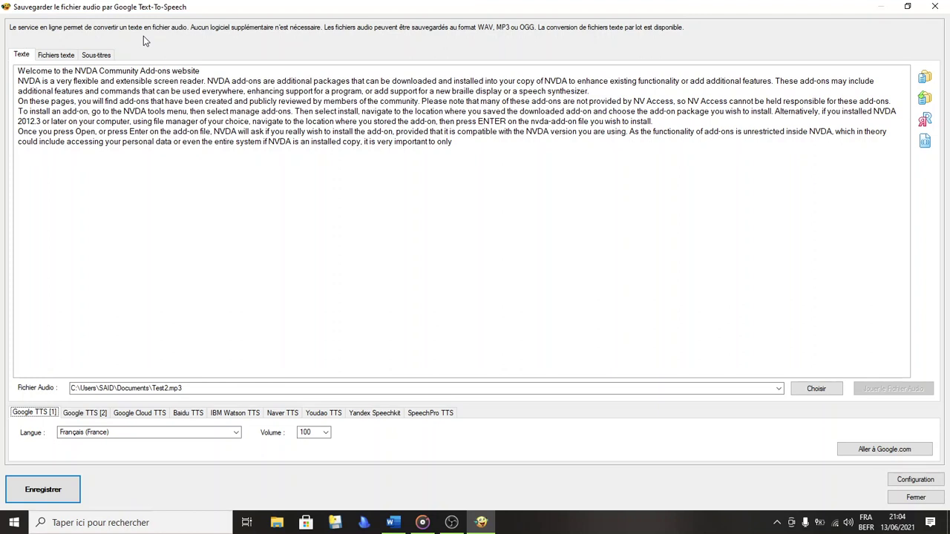
key(Right)
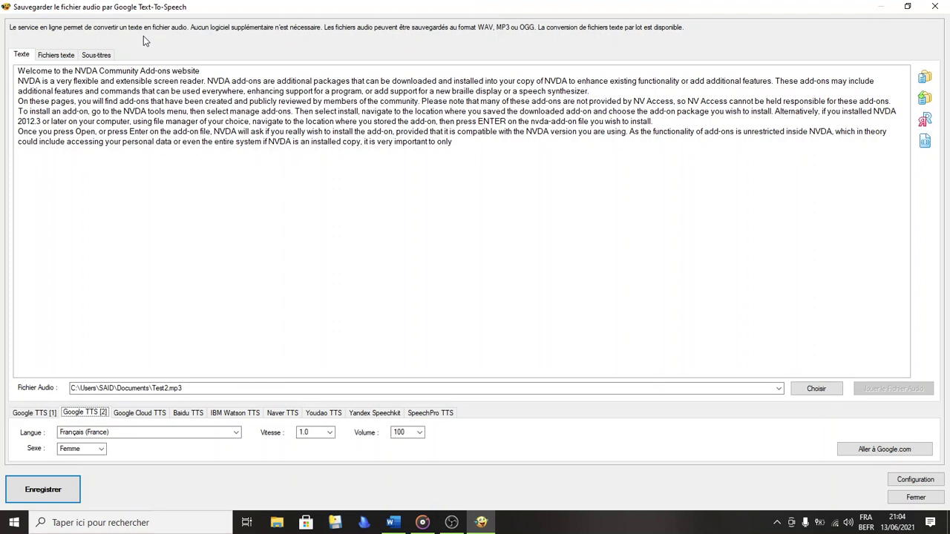
key(Right)
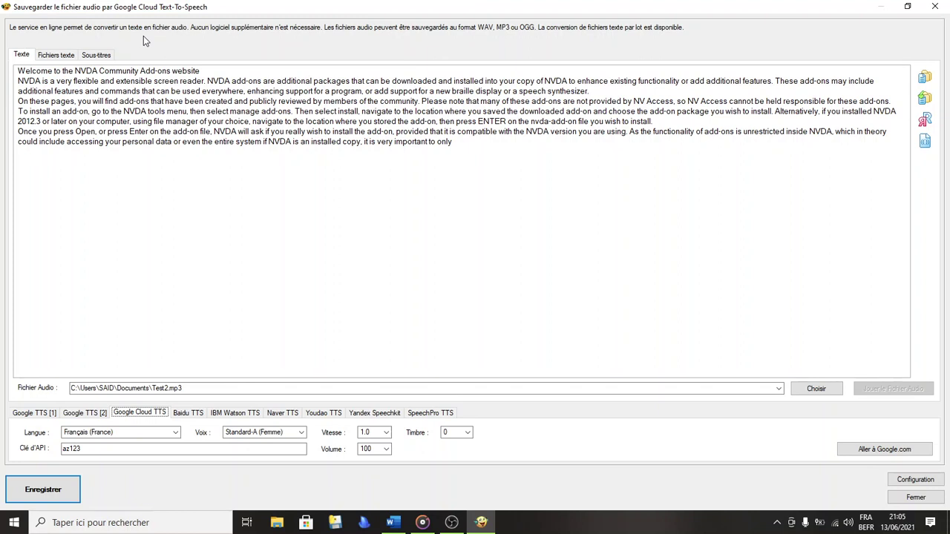
key(Right)
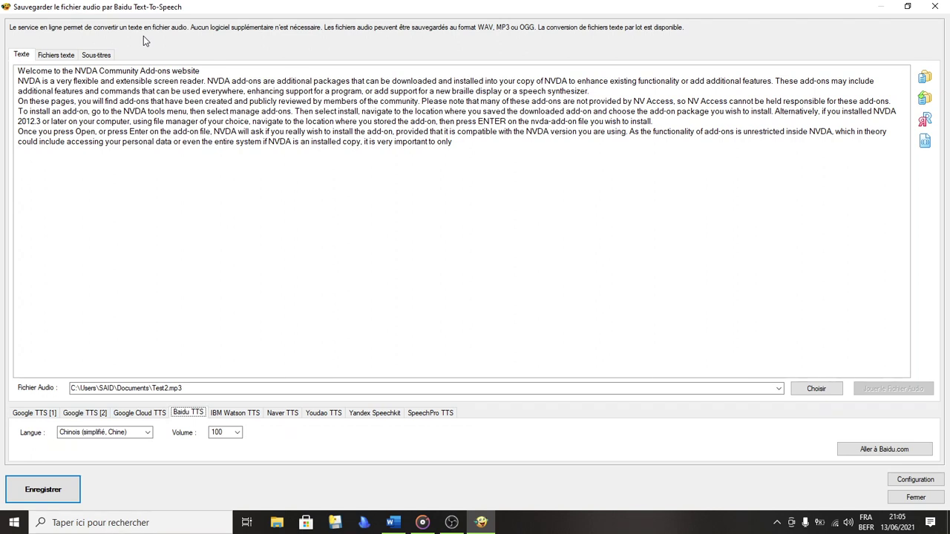
key(Right)
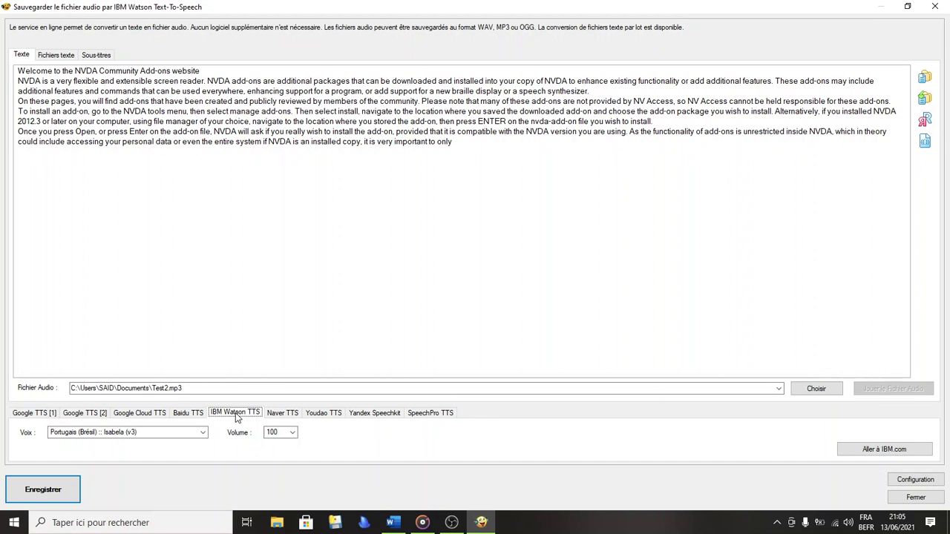
Step: Go through the IBM Watson voices and select Anglais (États-Unis) :: Olivia (v3)
key(Tab)
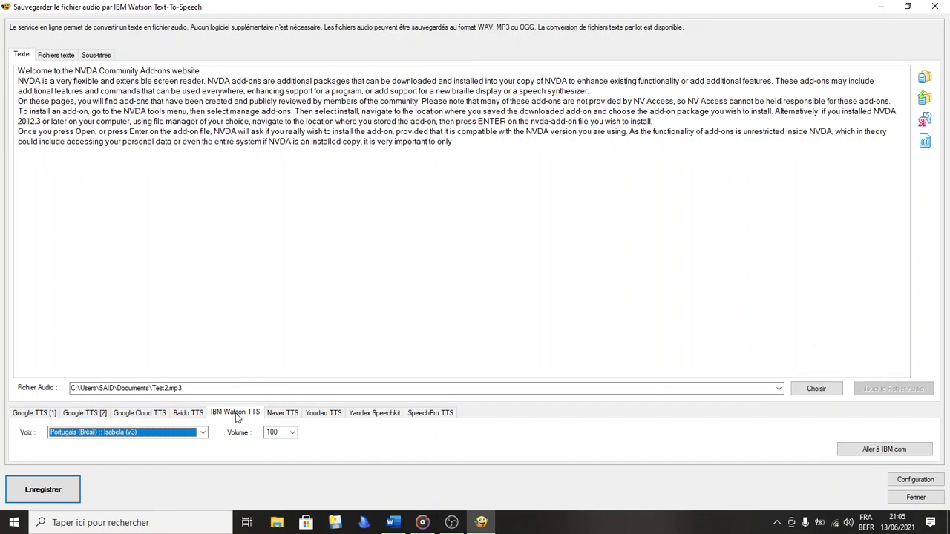
key(Home)
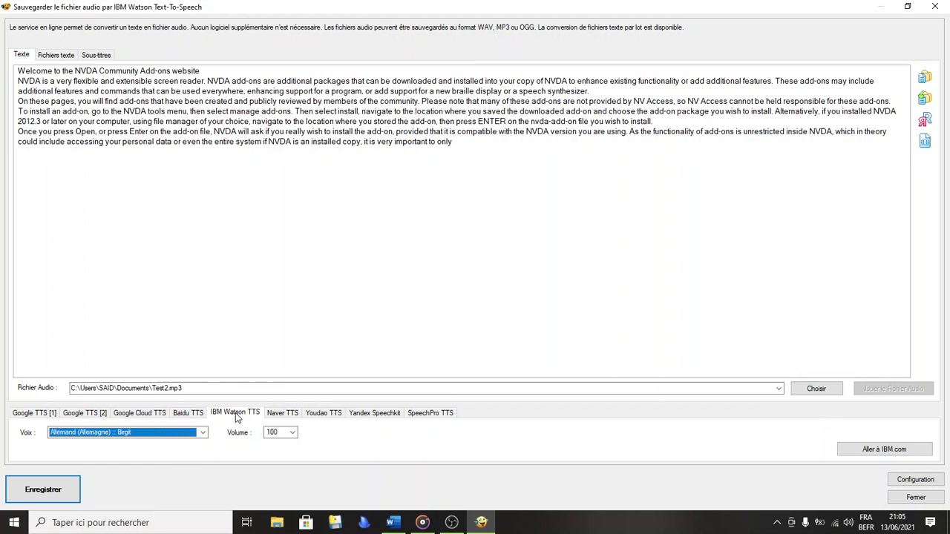
key(Down)
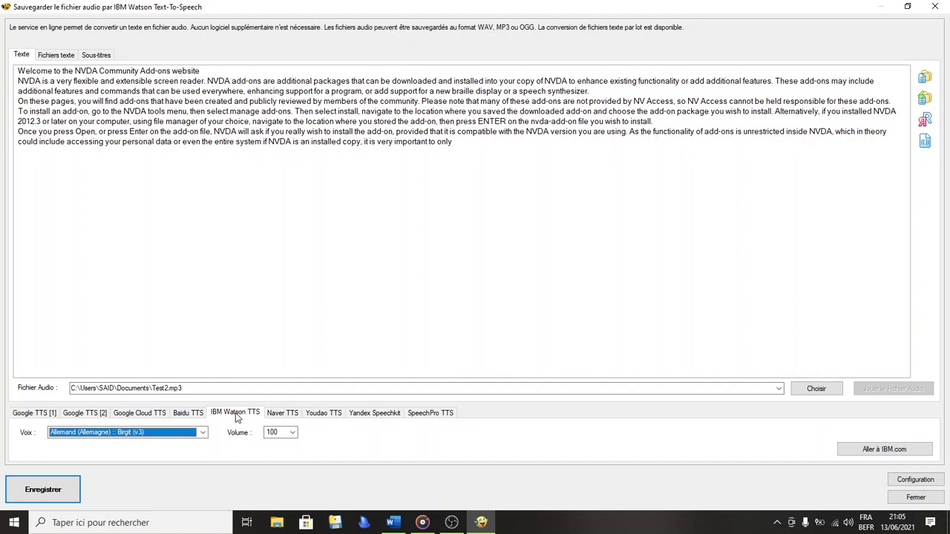
key(Down)
key(Down)
key(Down)
key(Down)
key(Down)
key(Down)
key(Down)
key(Down)
key(Down)
key(Down)
key(Down)
key(Down)
key(Down)
key(Down)
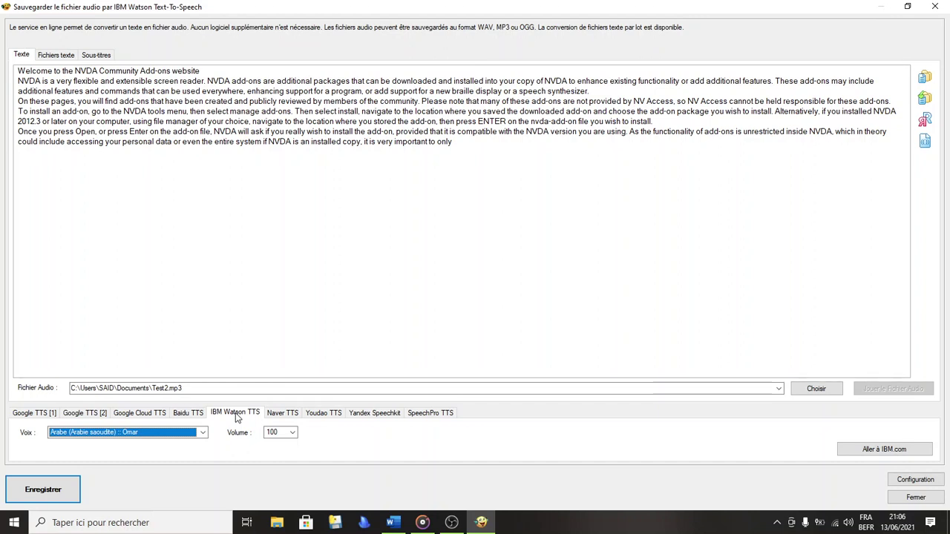
key(Up)
key(Up)
key(Up)
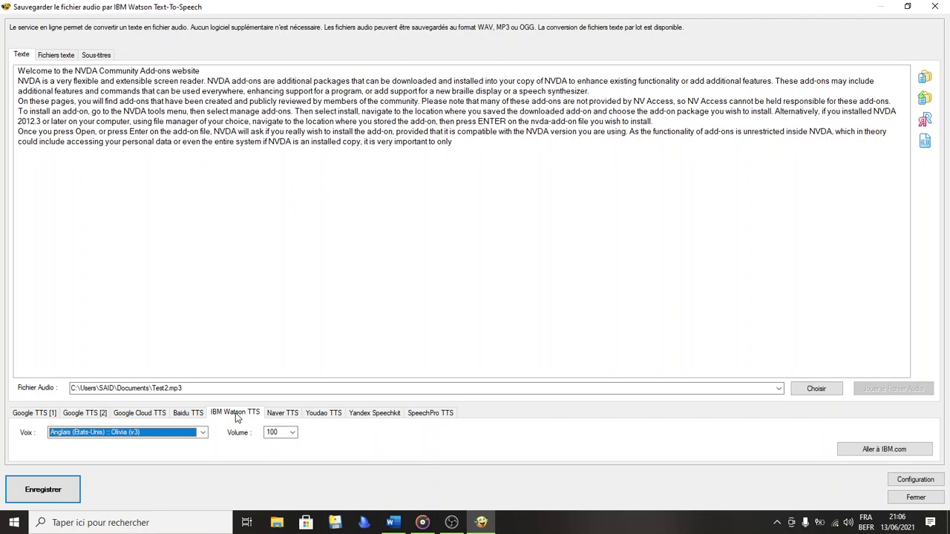
Step: Keep the volume at 100 and start converting the text to the Test2.mp3 audio file
key(Tab)
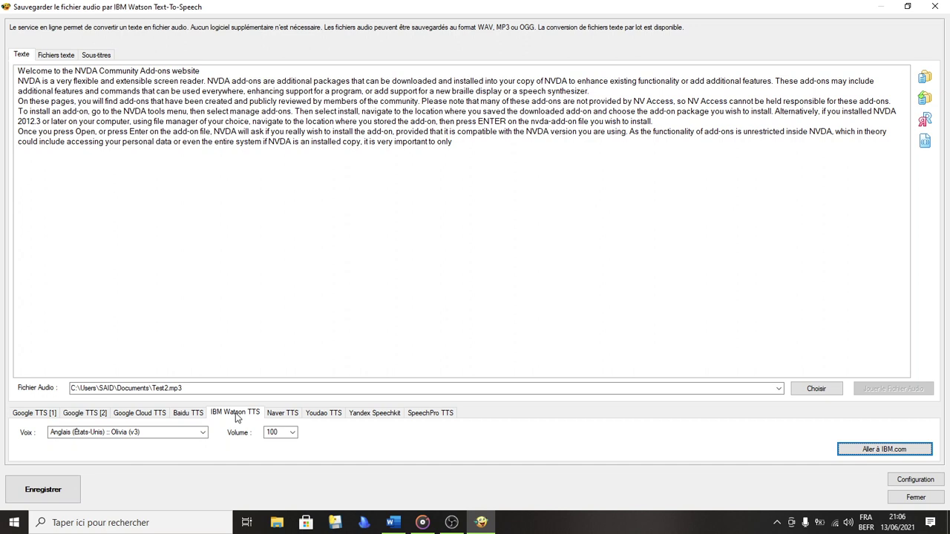
key(Tab)
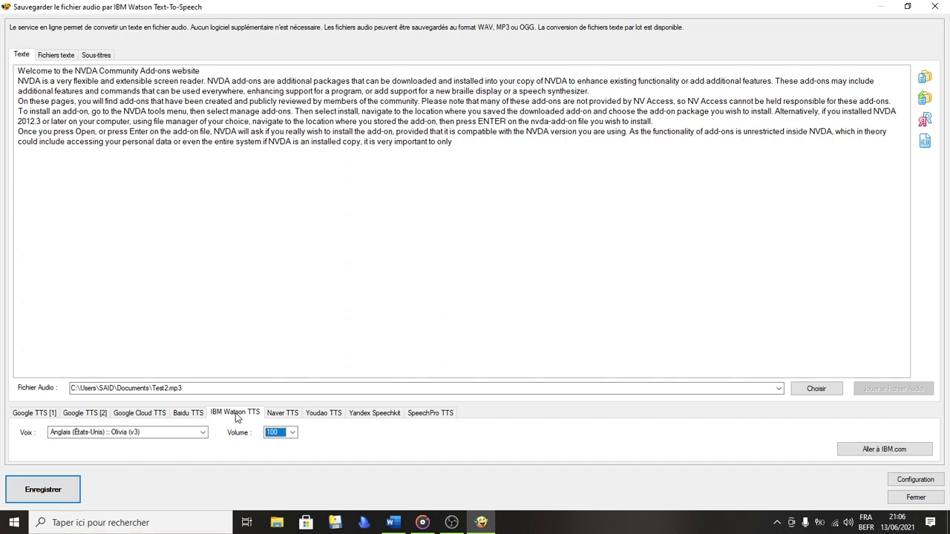
key(Tab)
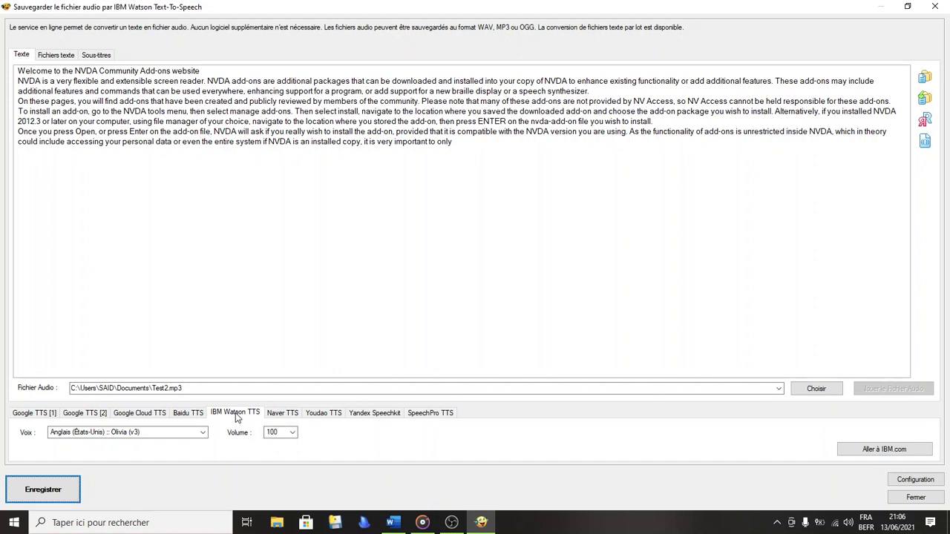
key(Return)
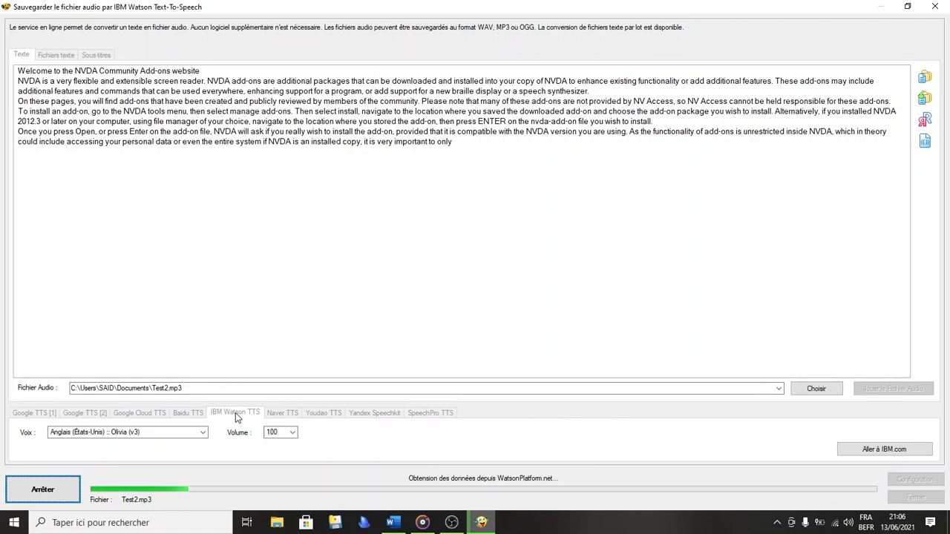
Step: Switch to the desktop and open the Documents folder through Ce PC in File Explorer
key(super+d)
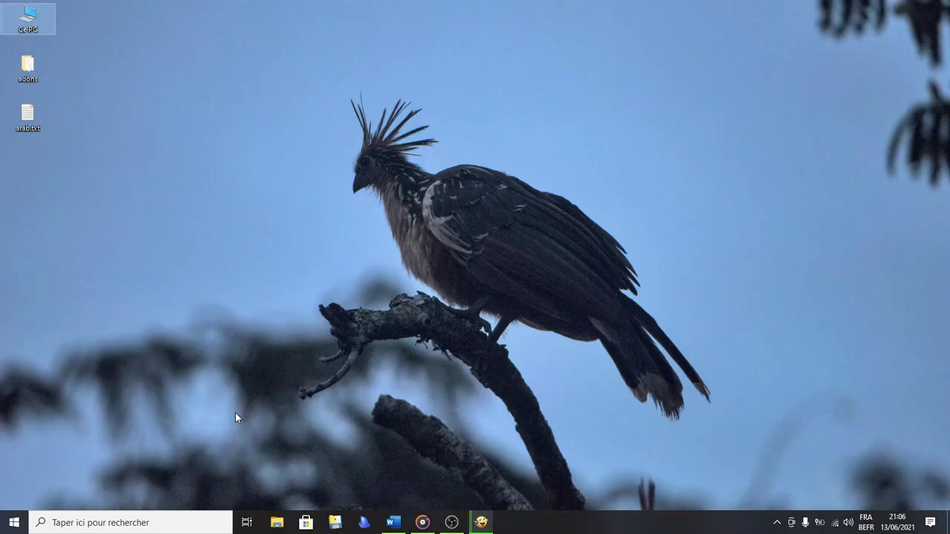
key(Return)
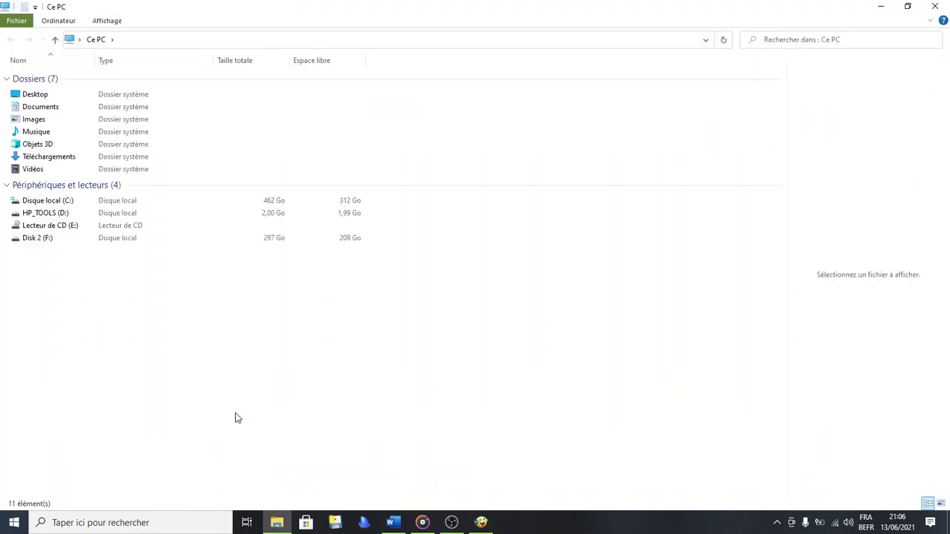
key(m)
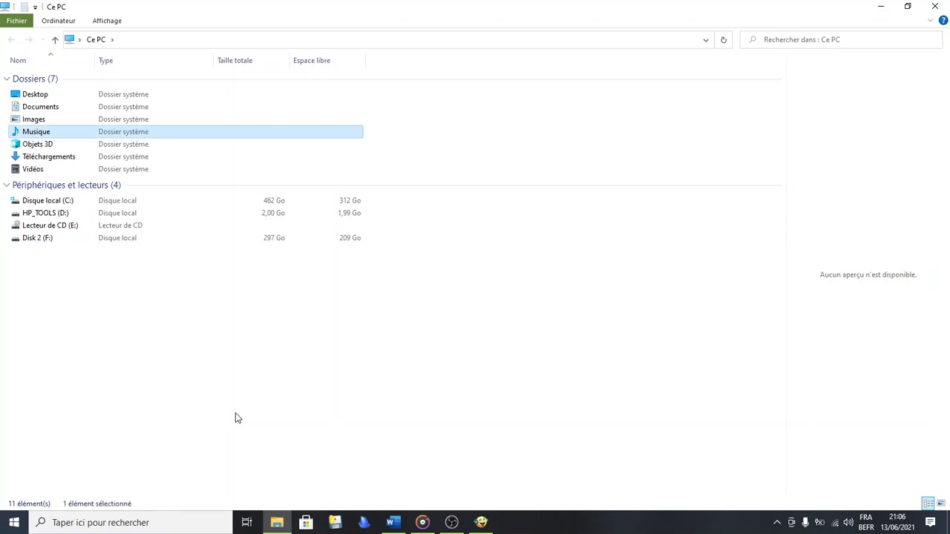
key(d)
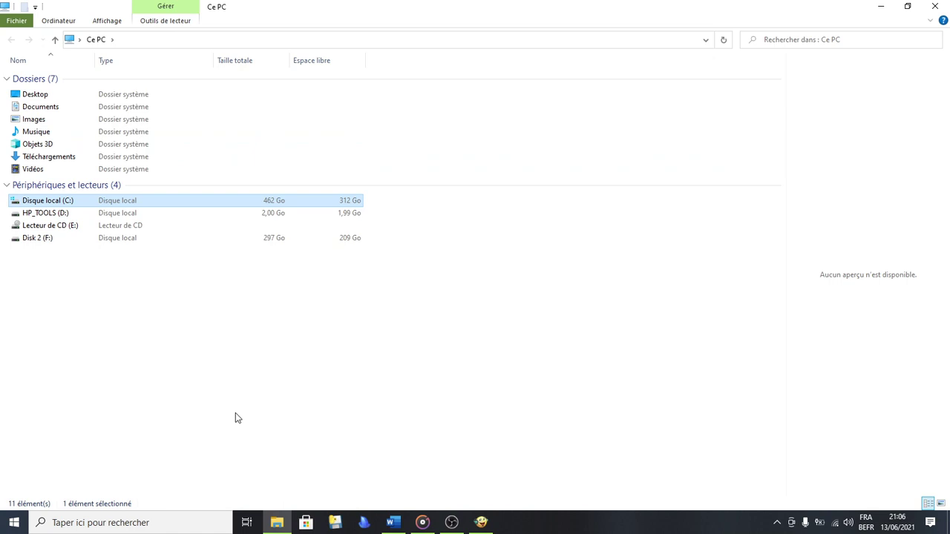
key(d)
key(d)
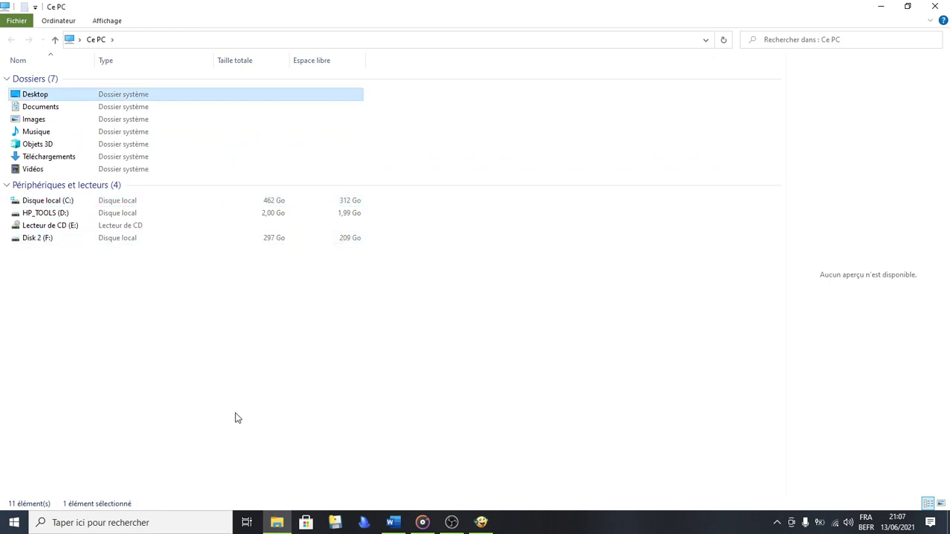
key(d)
key(Return)
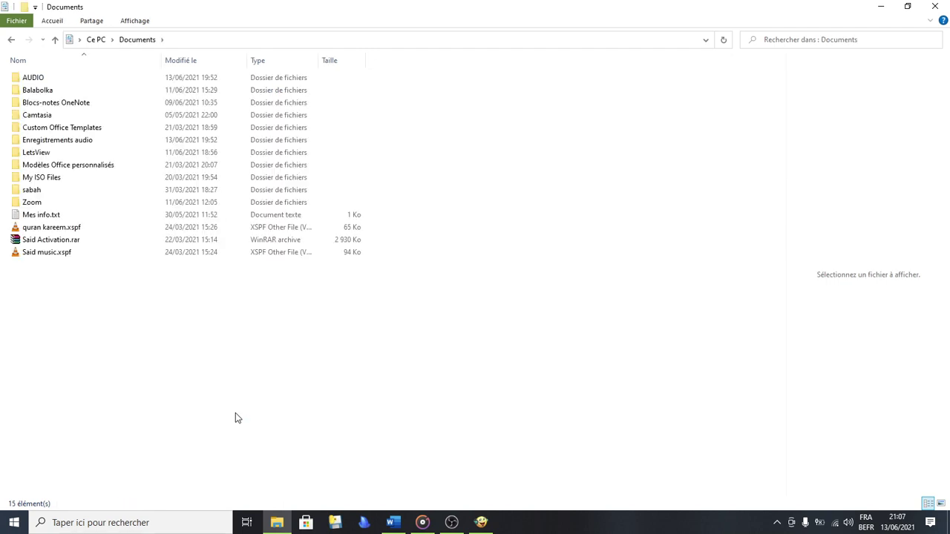
Step: Open the AUDIO folder in Documents and play JAMES.mp3 in VLC
key(a)
key(Return)
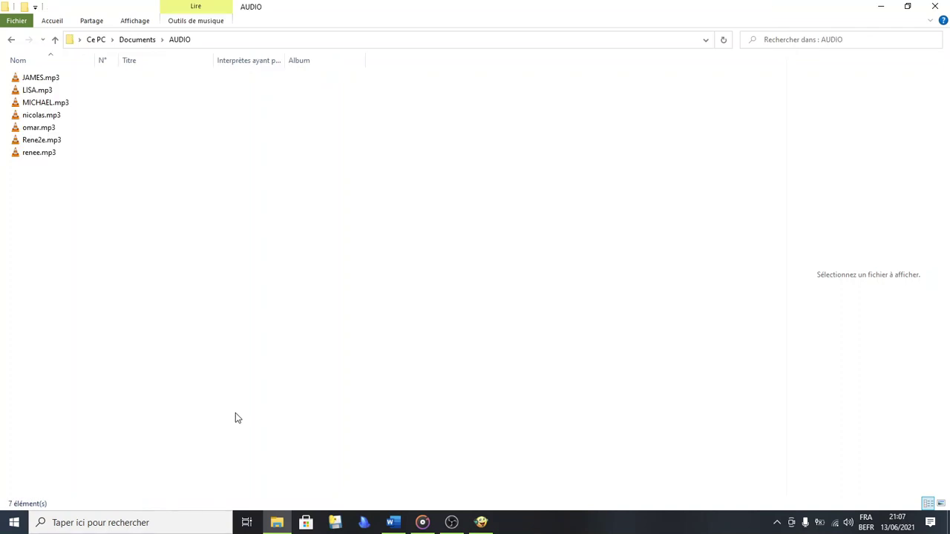
key(Down)
key(Up)
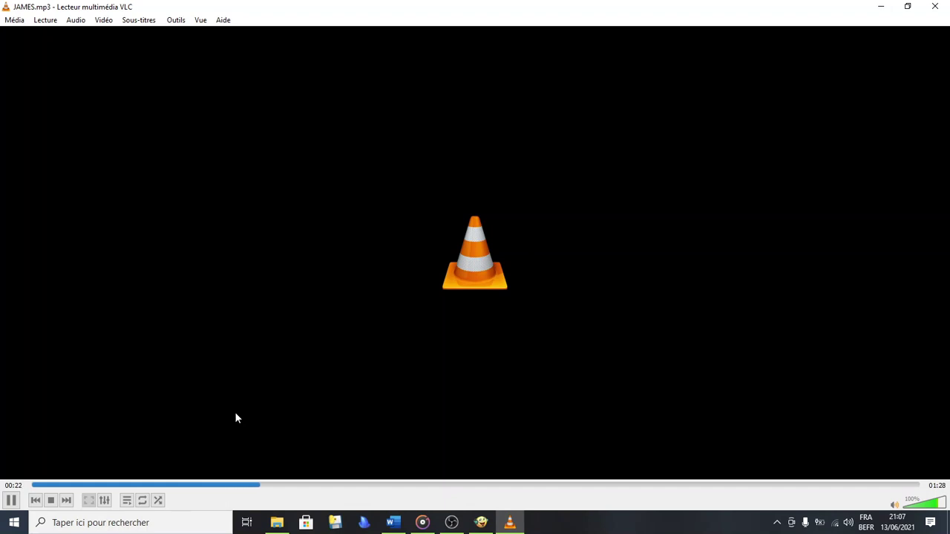
Step: Pause JAMES.mp3 in VLC and return to the AUDIO folder in File Explorer to sample LISA.mp3
key(space)
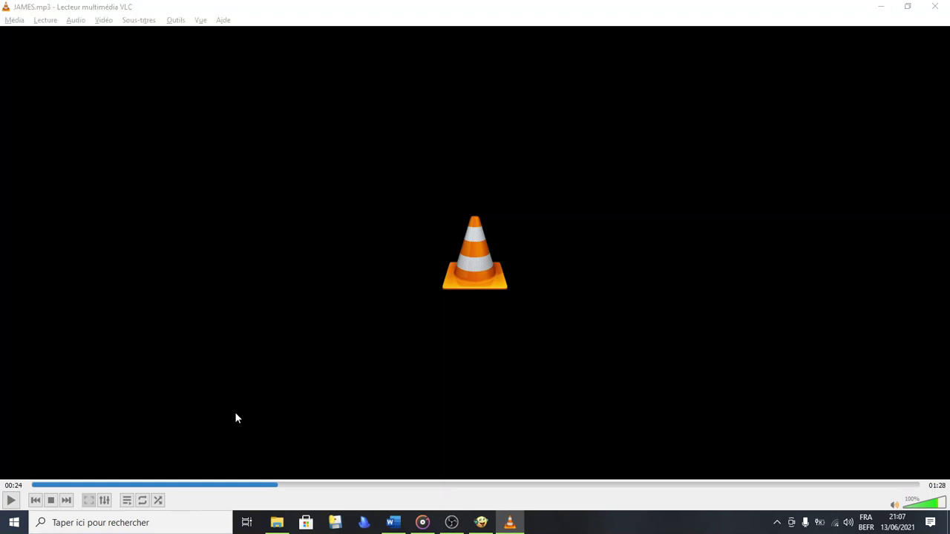
key(alt+Tab)
key(Down)
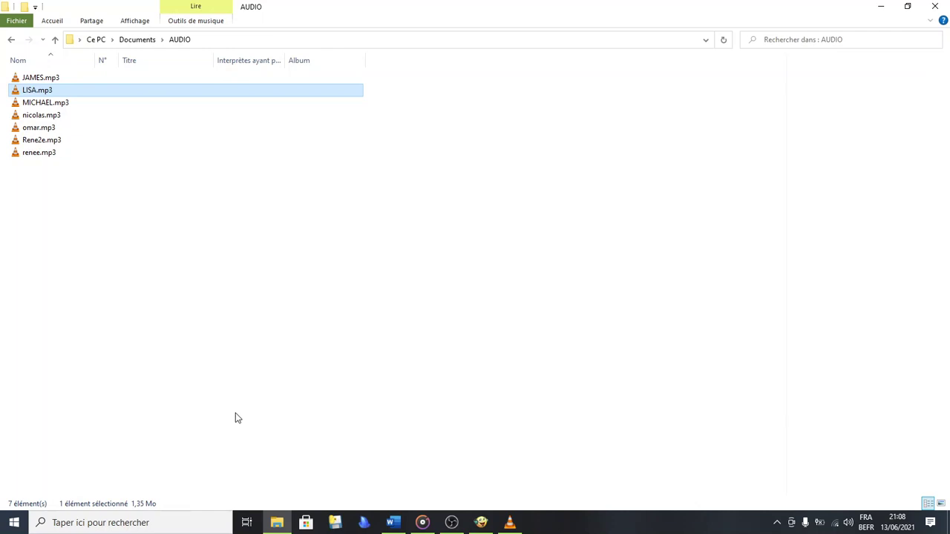
Step: Go through the samples MICHAEL.mp3, nicolas.mp3, omar.mp3, Rene2e.mp3 and renee.mp3 in turn, then switch to VLC and pause renee.mp3
key(Down)
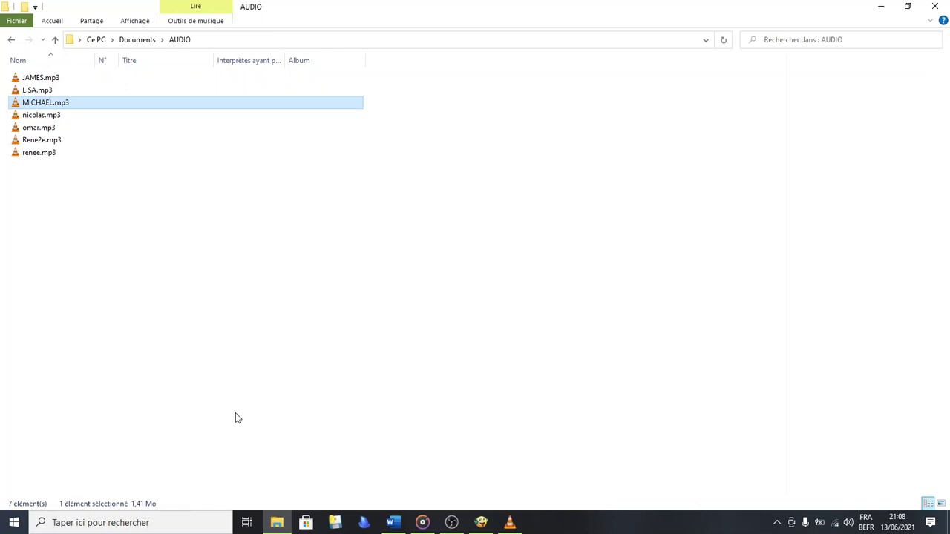
key(Down)
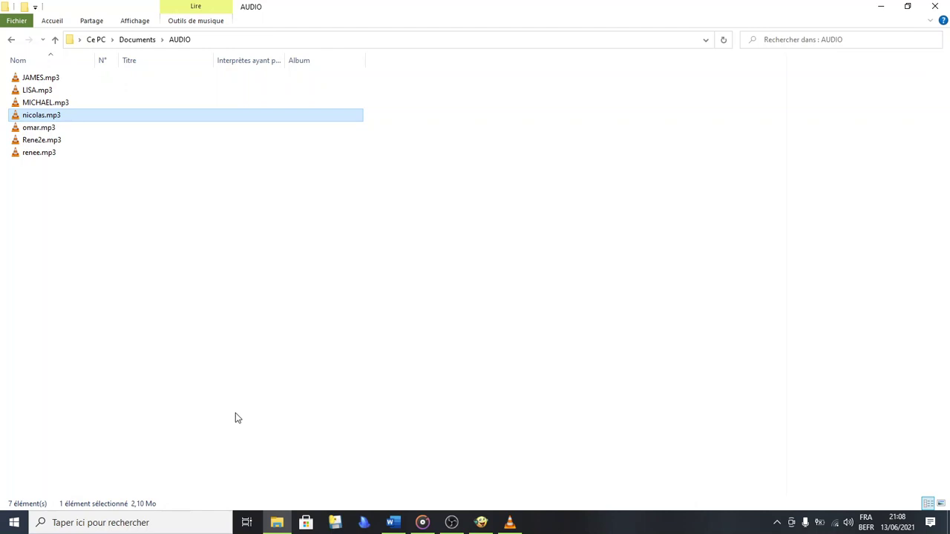
key(Down)
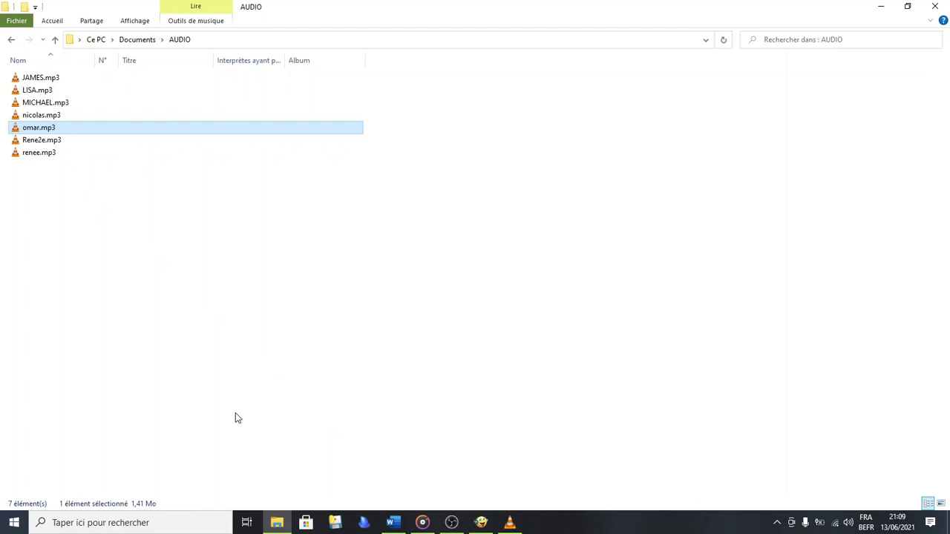
key(Down)
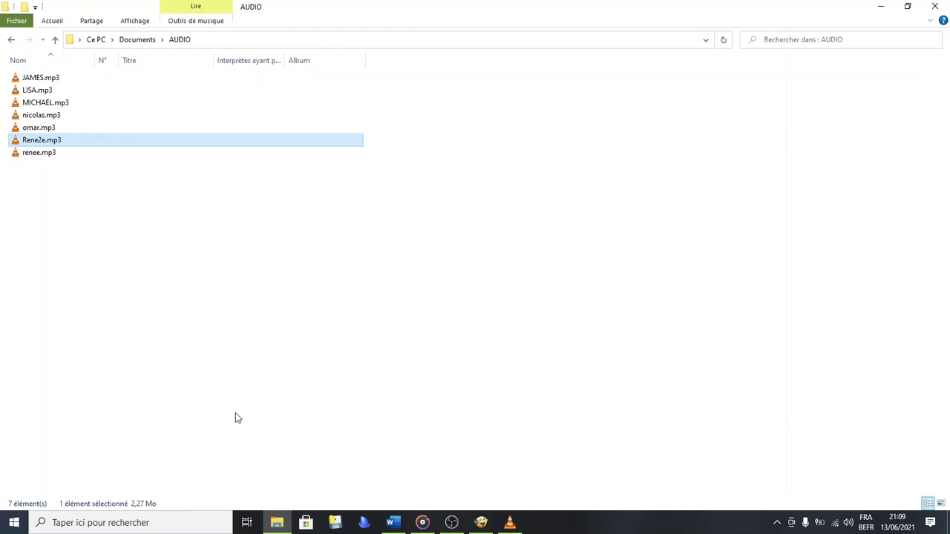
key(Down)
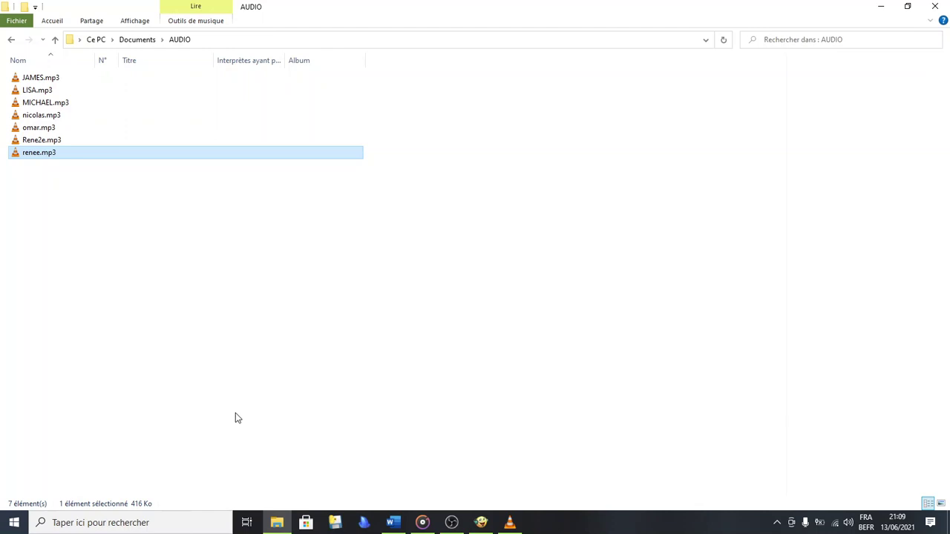
key(alt+Tab)
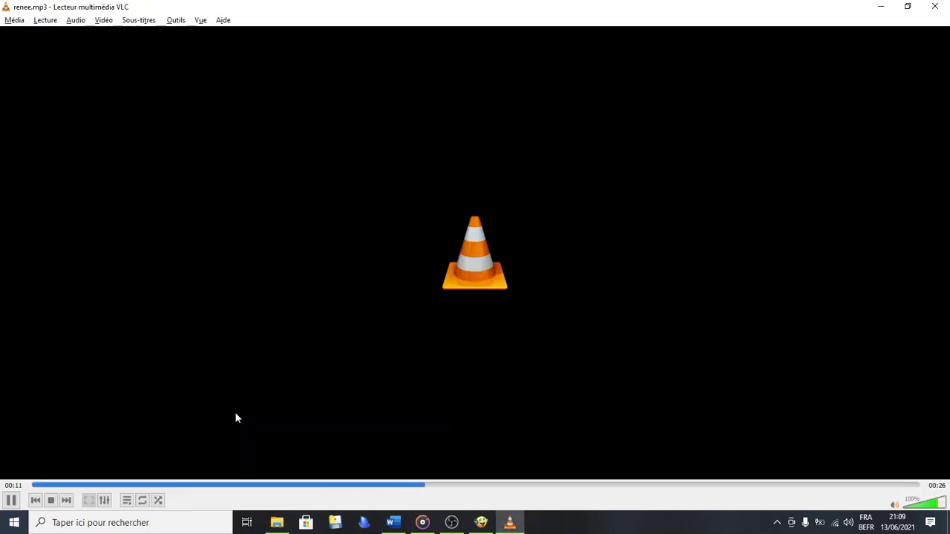
key(space)
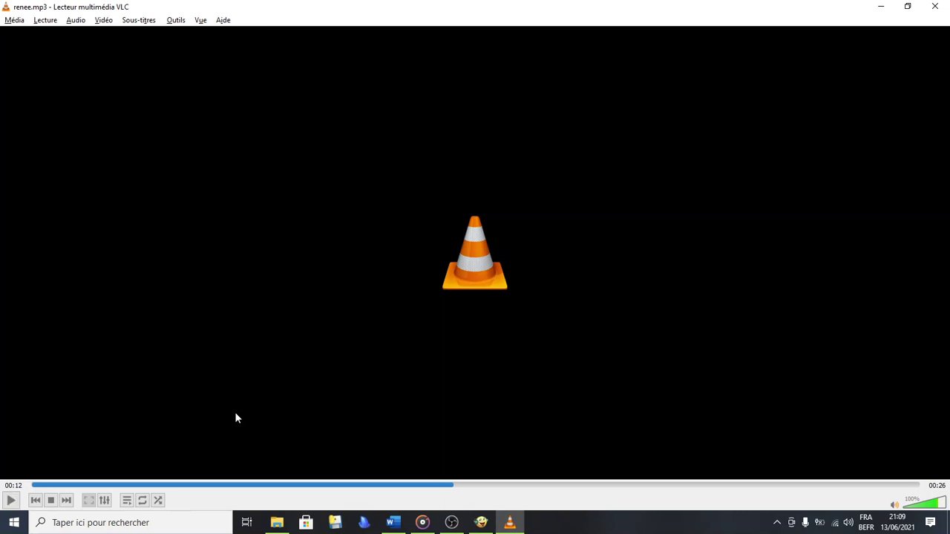